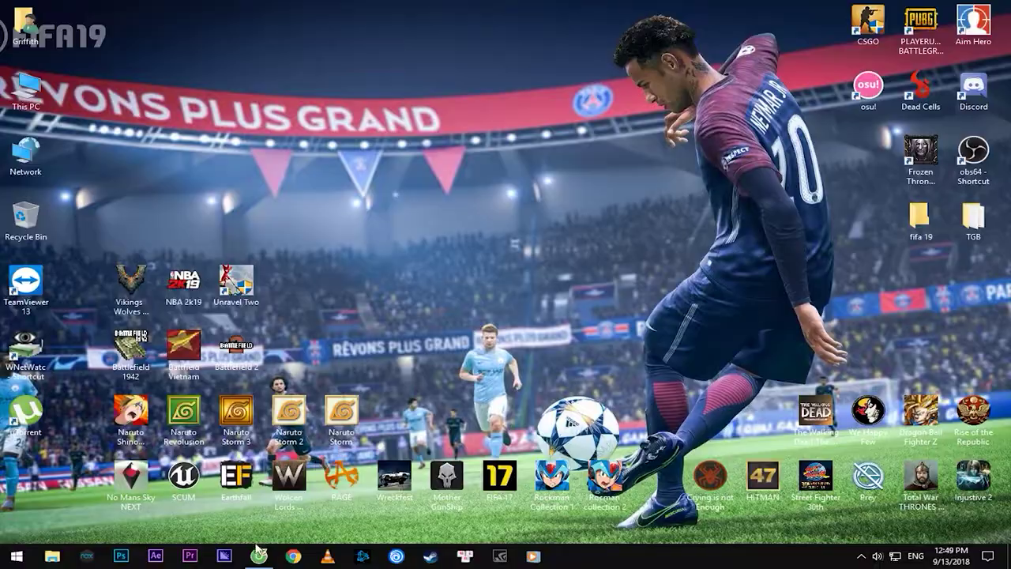
Start registering a new EA account from the Origin store page
{"action": "scroll", "coordinate": [439, 275], "scroll_direction": "down", "scroll_amount": 5}
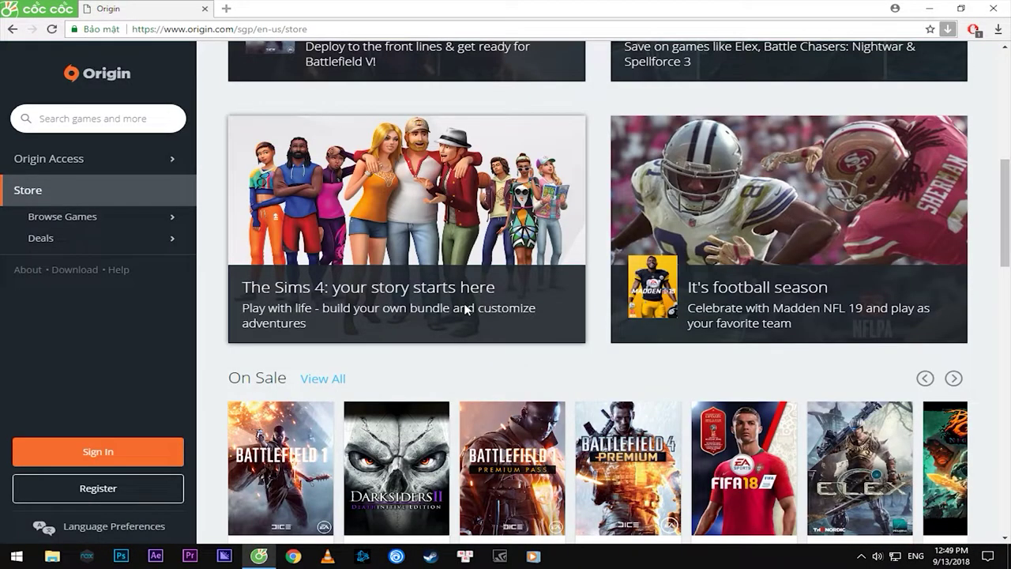
{"action": "scroll", "coordinate": [463, 311], "scroll_direction": "up", "scroll_amount": 5}
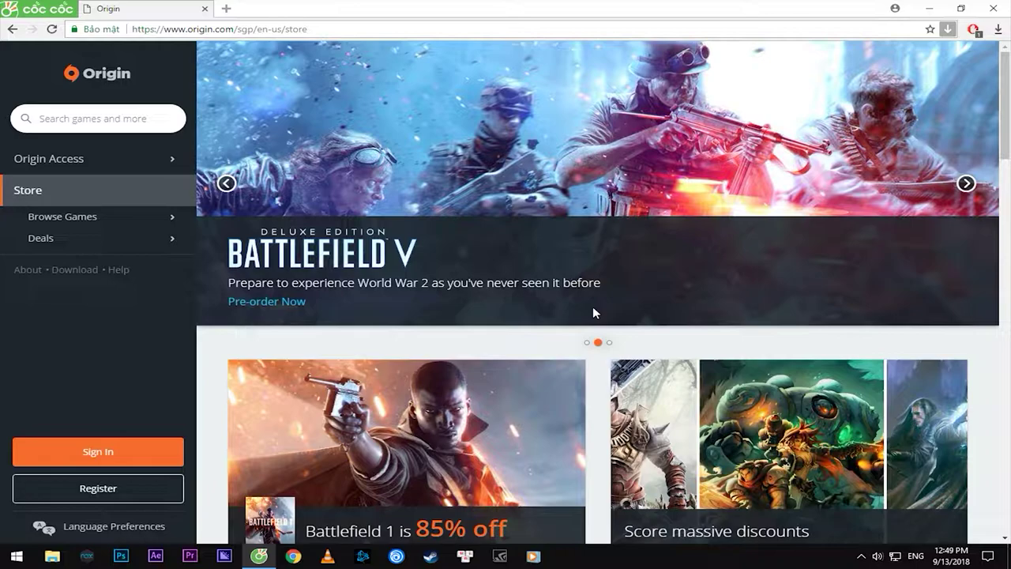
{"action": "scroll", "coordinate": [594, 313], "scroll_direction": "down", "scroll_amount": 2}
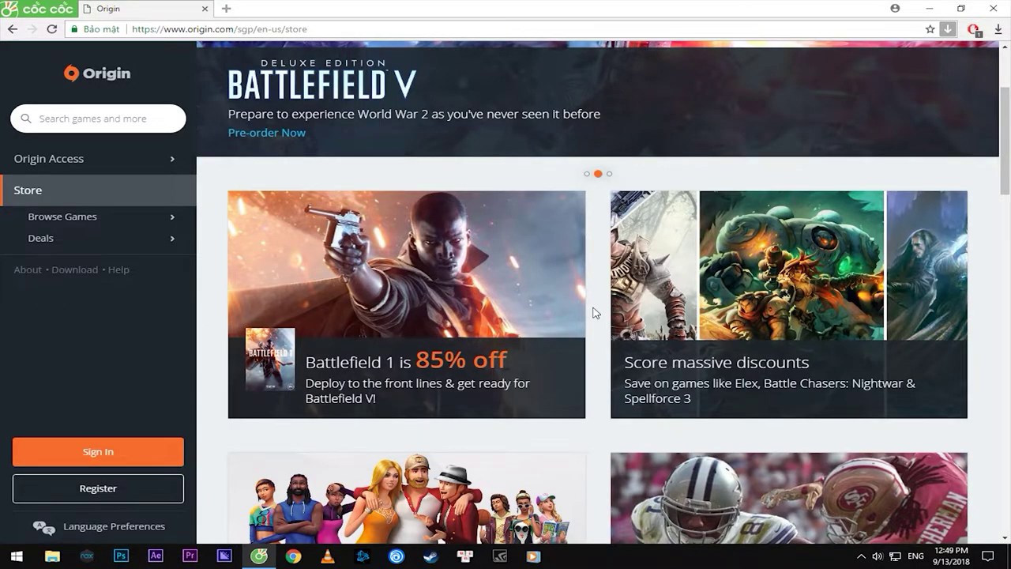
{"action": "scroll", "coordinate": [594, 310], "scroll_direction": "up", "scroll_amount": 2}
{"action": "left_click_drag", "start_coordinate": [150, 29], "coordinate": [343, 36]}
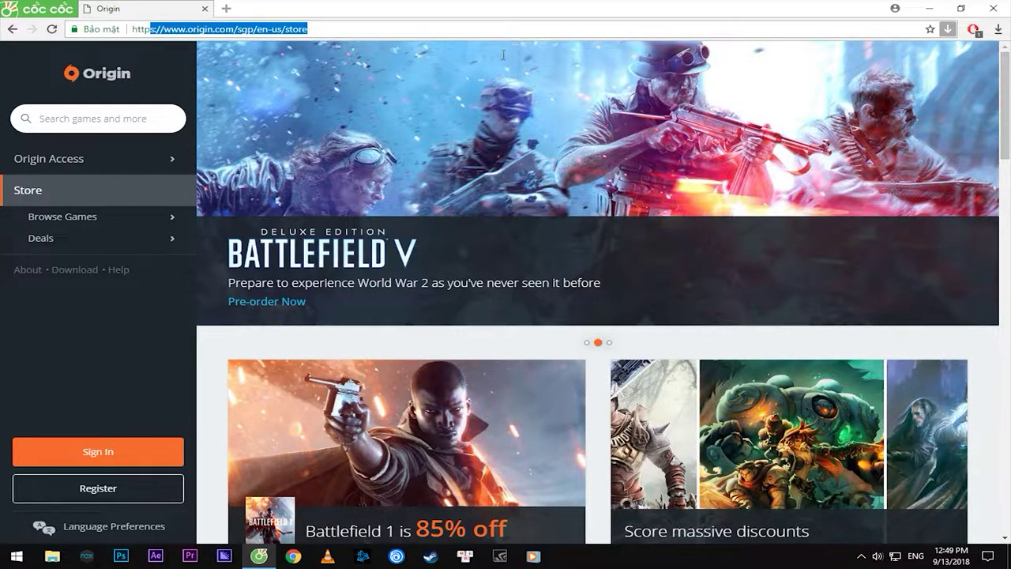
{"action": "left_click", "coordinate": [182, 309]}
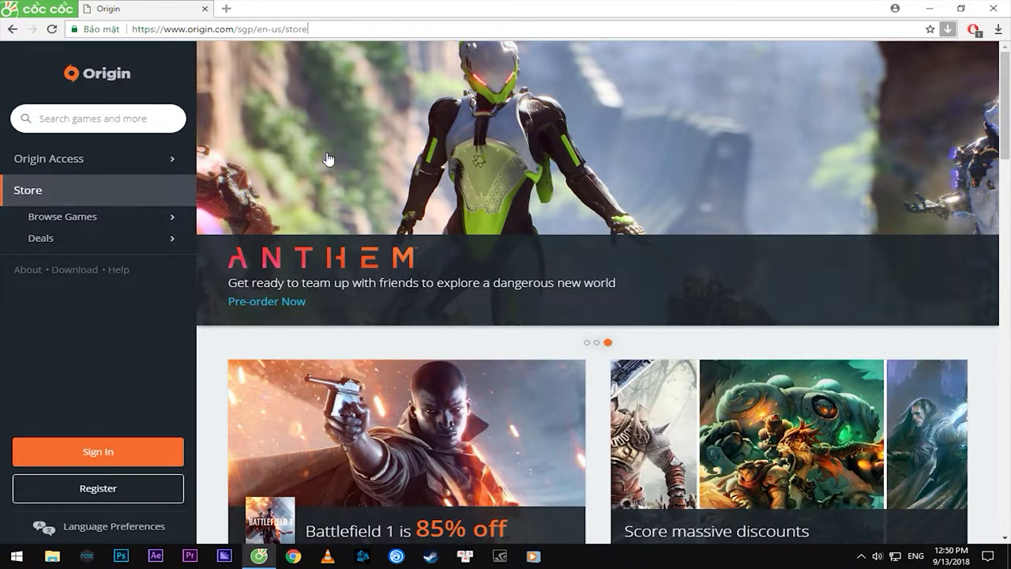
{"action": "scroll", "coordinate": [308, 237], "scroll_direction": "down", "scroll_amount": 2}
{"action": "scroll", "coordinate": [298, 248], "scroll_direction": "up", "scroll_amount": 2}
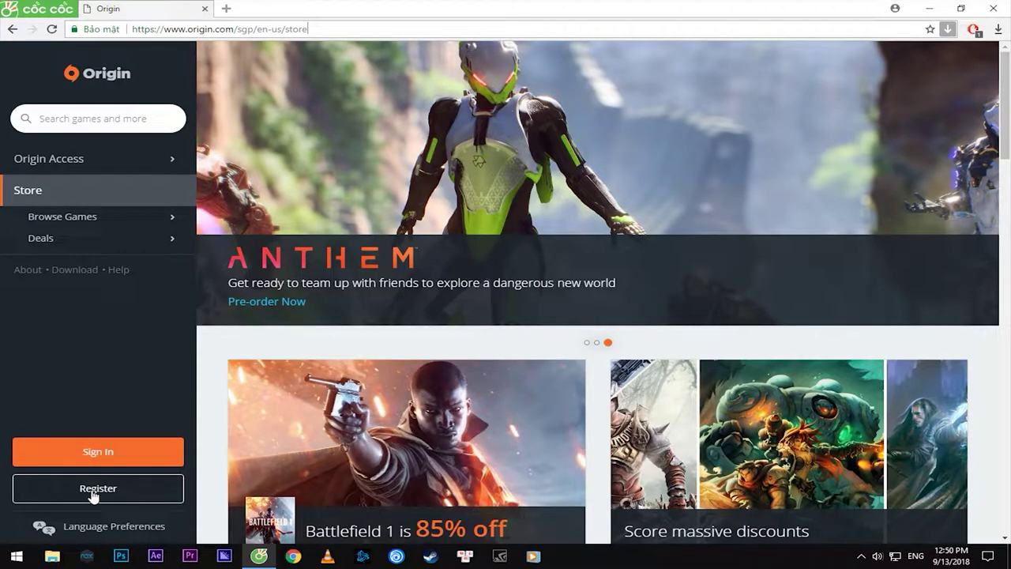
{"action": "left_click", "coordinate": [87, 491]}
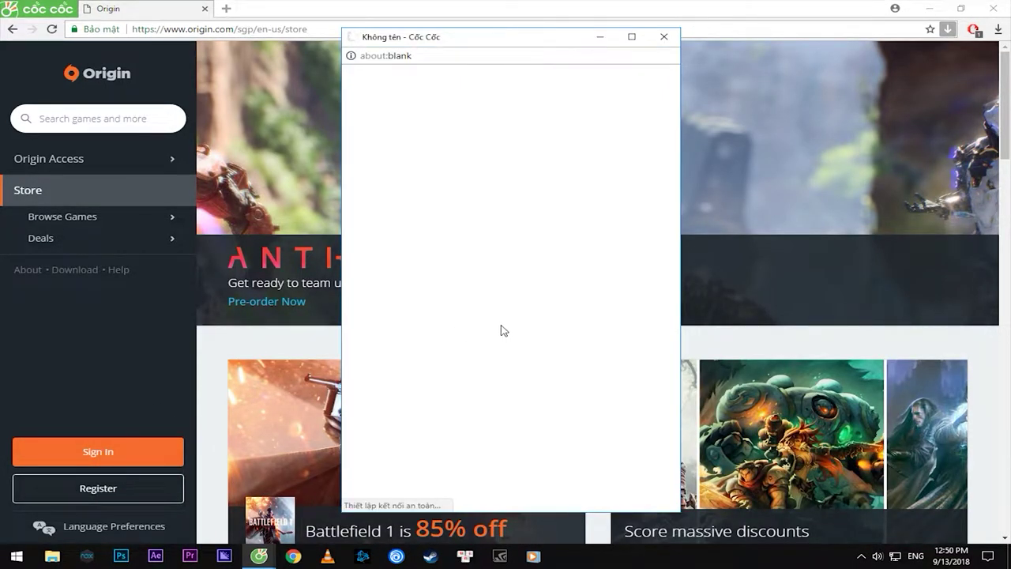
Keep Vietnam as the country and pick May 15 as birth month and day
{"action": "left_click_drag", "start_coordinate": [510, 38], "coordinate": [544, 40]}
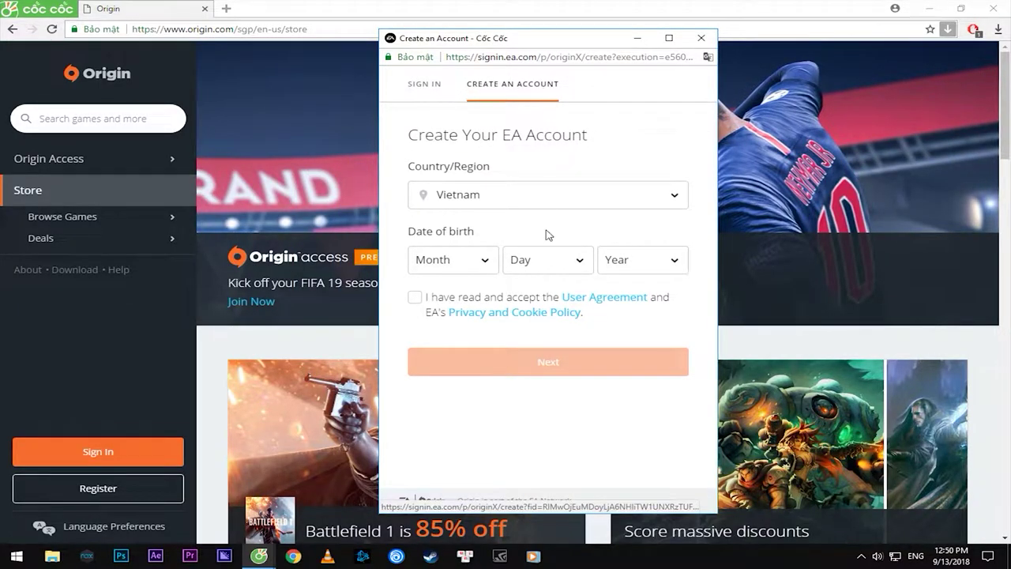
{"action": "left_click", "coordinate": [571, 199]}
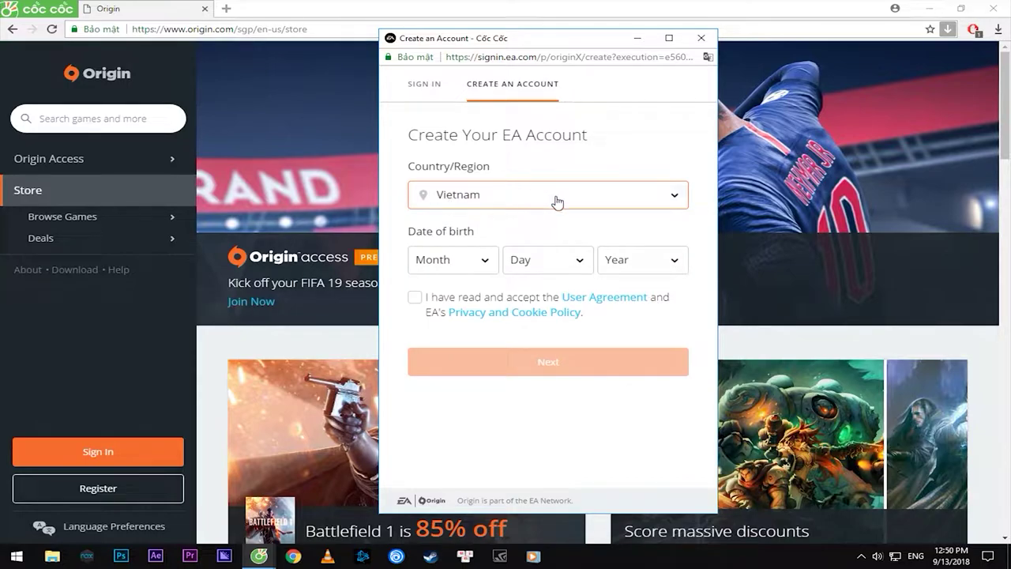
{"action": "left_click", "coordinate": [446, 259]}
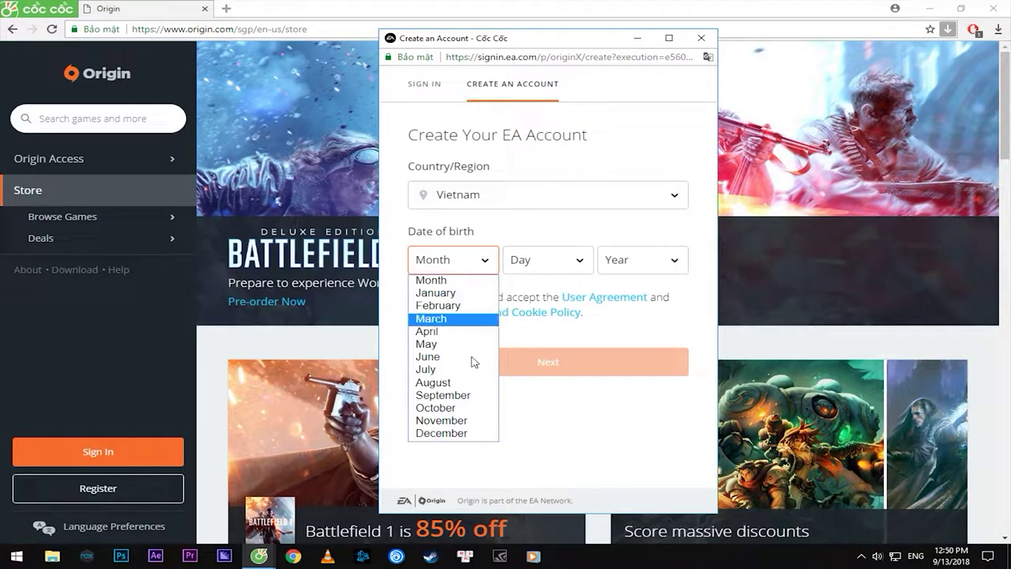
{"action": "left_click", "coordinate": [452, 343]}
{"action": "left_click", "coordinate": [563, 263]}
{"action": "left_click", "coordinate": [543, 472]}
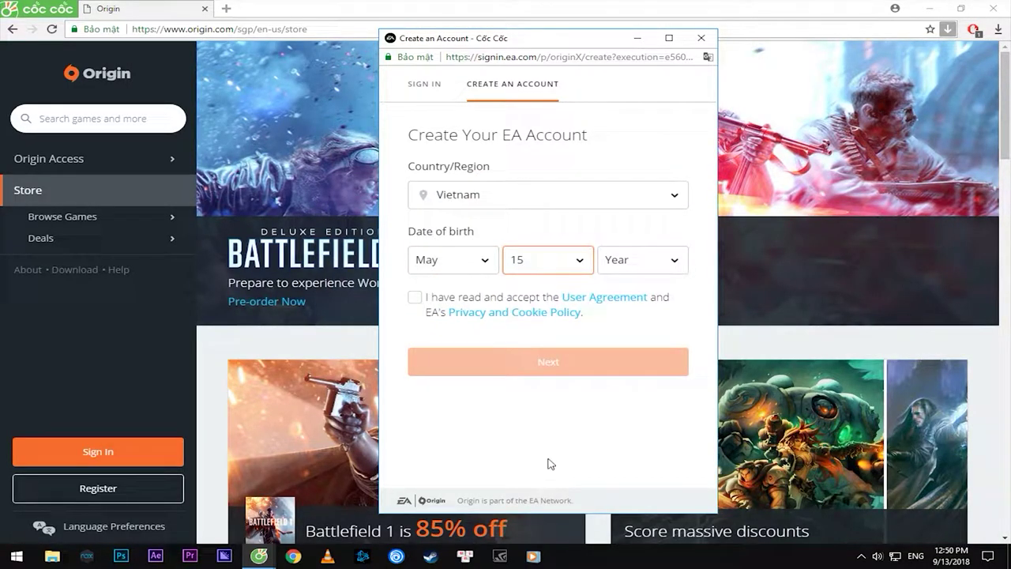
Set the birth year to 1962 and accept the user agreement and privacy policy
{"action": "left_click", "coordinate": [641, 261]}
{"action": "scroll", "coordinate": [637, 402], "scroll_direction": "down", "scroll_amount": 2}
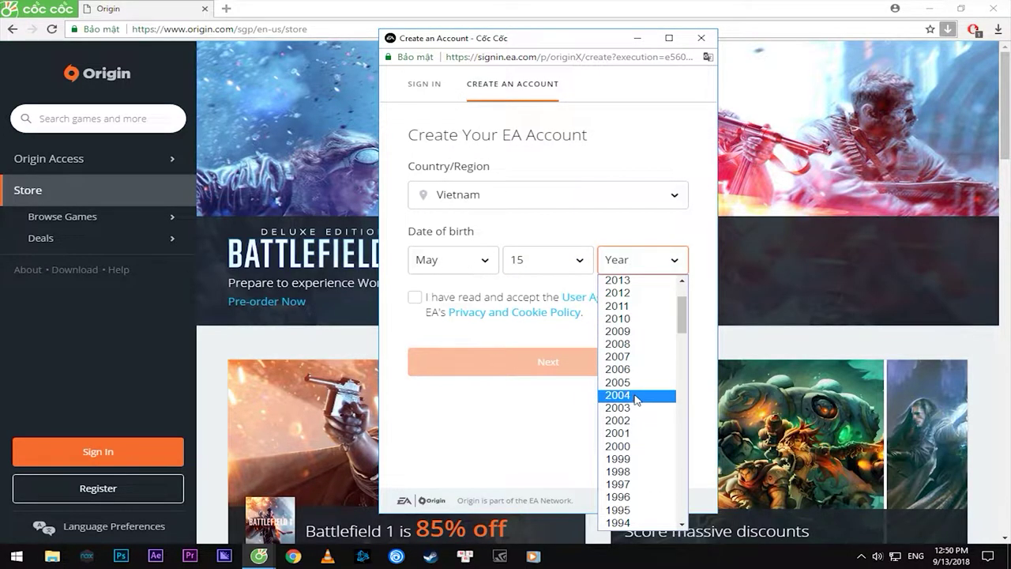
{"action": "scroll", "coordinate": [638, 362], "scroll_direction": "down", "scroll_amount": 20}
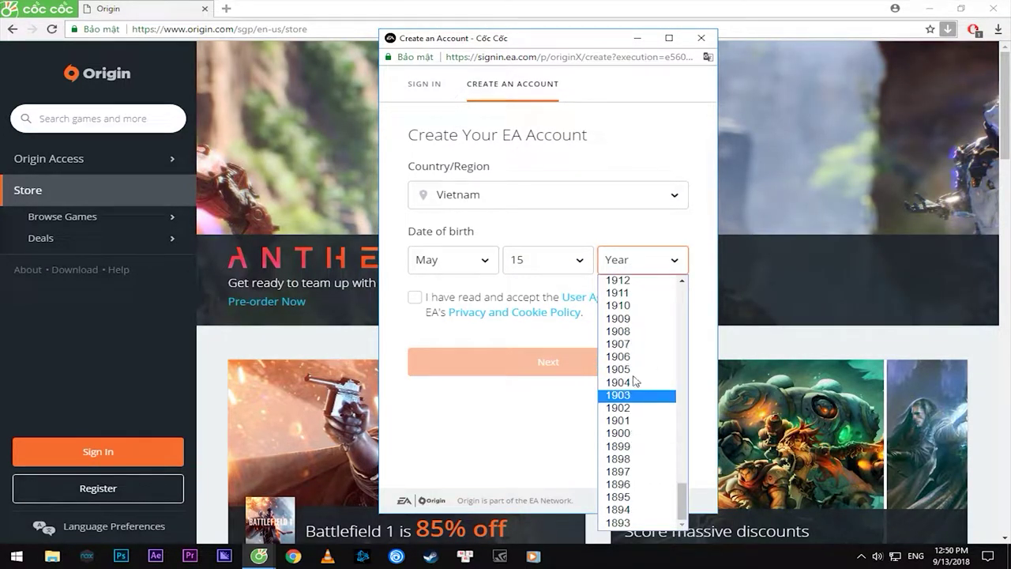
{"action": "scroll", "coordinate": [637, 395], "scroll_direction": "up", "scroll_amount": 17}
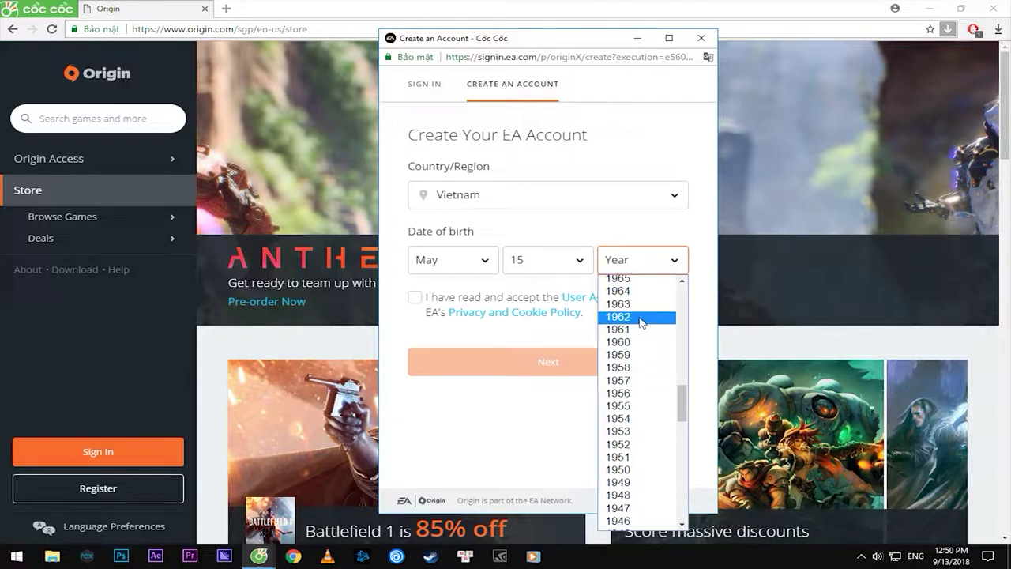
{"action": "left_click", "coordinate": [642, 317]}
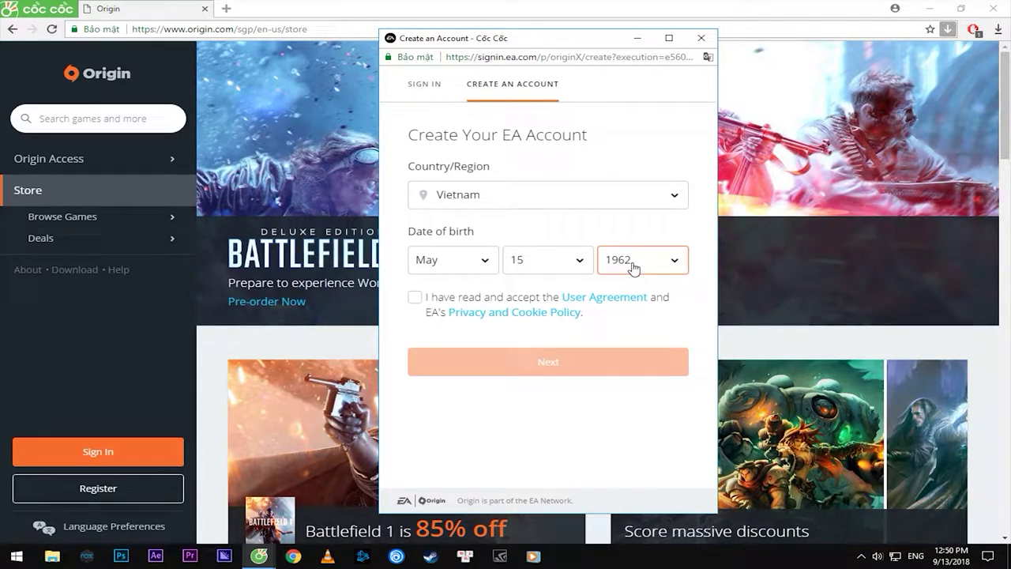
{"action": "left_click", "coordinate": [414, 304]}
Continue to the next step and enter the account's e-mail address
{"action": "left_click", "coordinate": [569, 370]}
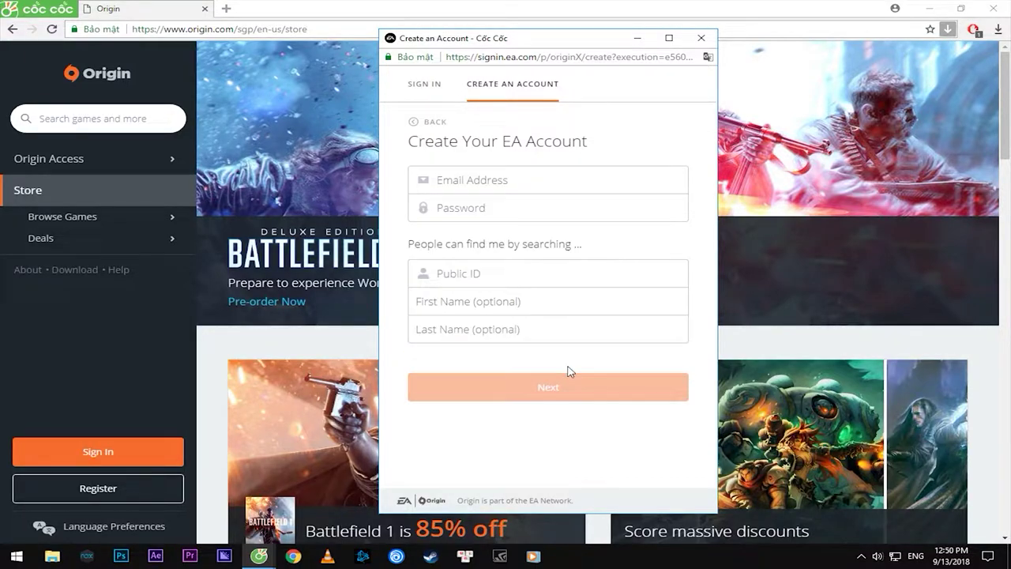
{"action": "left_click", "coordinate": [555, 180]}
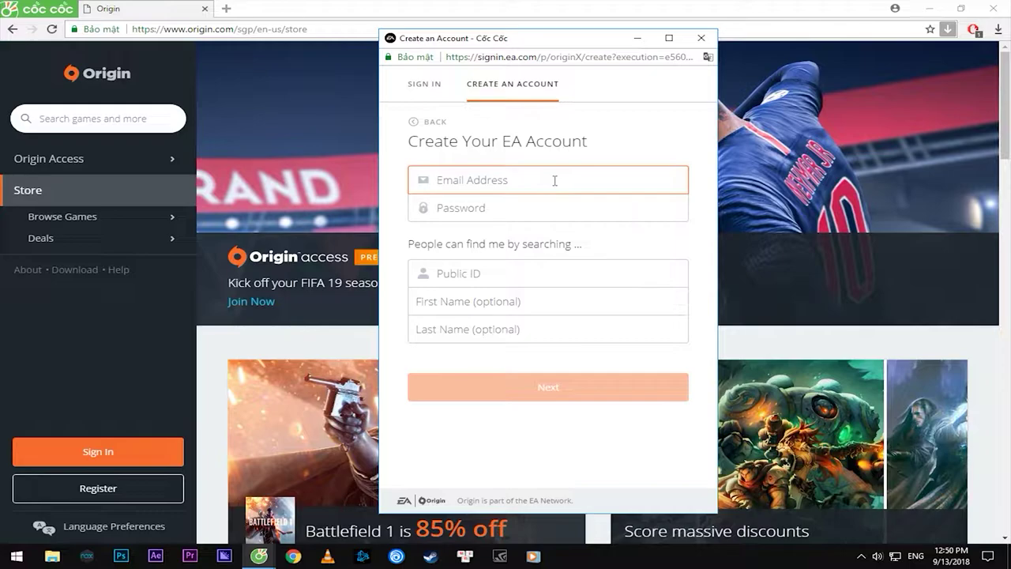
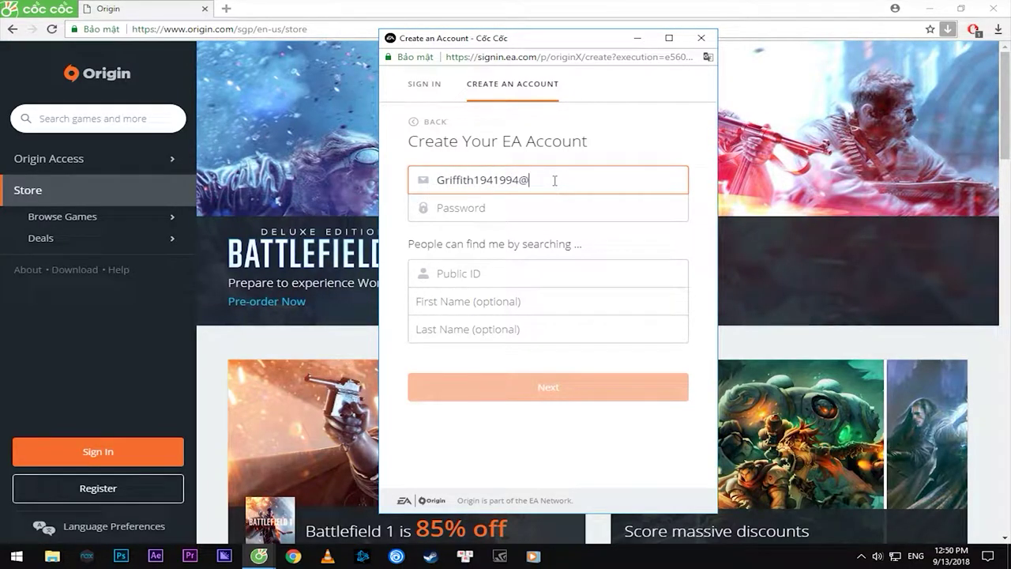
{"action": "key", "text": "Tab"}
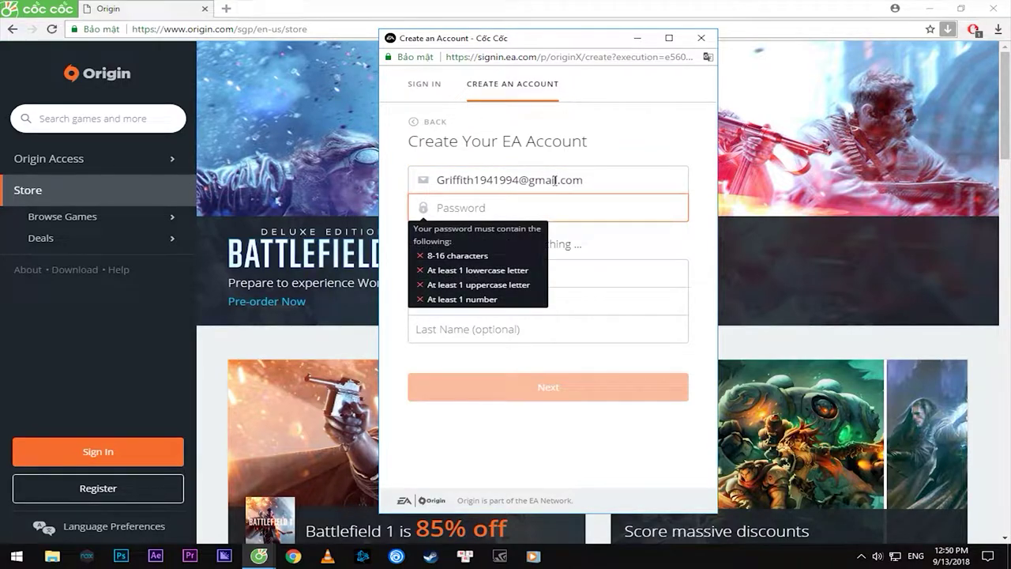
Enter an account password that satisfies all four password rules
{"action": "type", "text": "•••••••"}
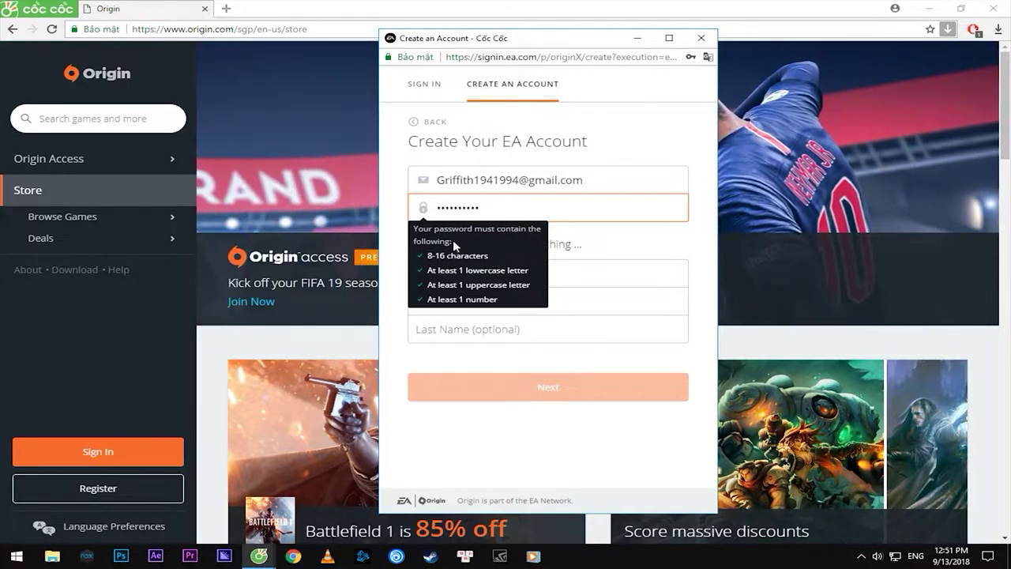
{"action": "left_click", "coordinate": [602, 239]}
{"action": "left_click_drag", "start_coordinate": [478, 207], "coordinate": [431, 207]}
{"action": "left_click", "coordinate": [517, 207]}
{"action": "left_click_drag", "start_coordinate": [517, 207], "coordinate": [424, 207]}
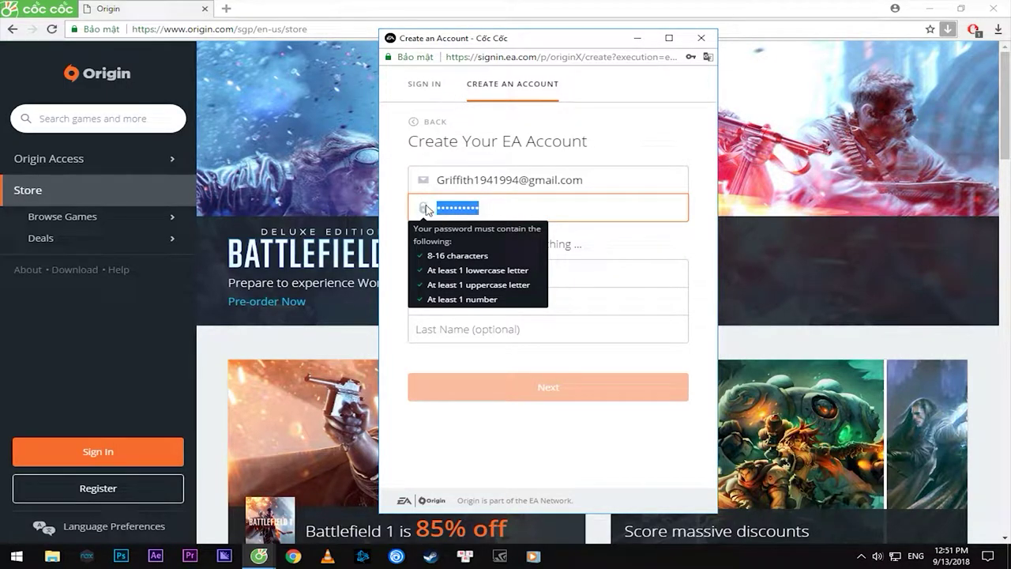
{"action": "left_click", "coordinate": [492, 207]}
{"action": "left_click", "coordinate": [628, 248]}
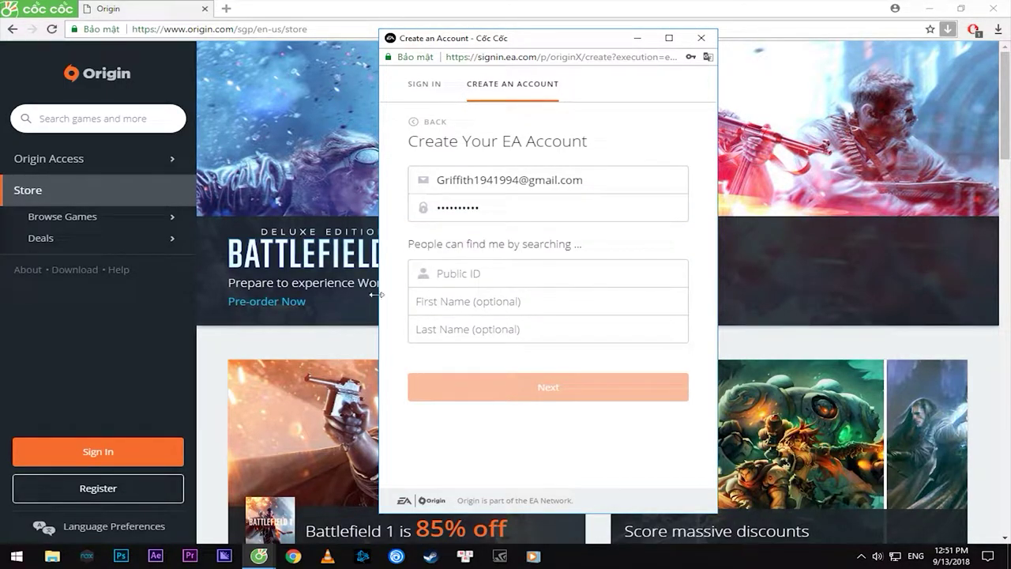
{"action": "left_click", "coordinate": [506, 275]}
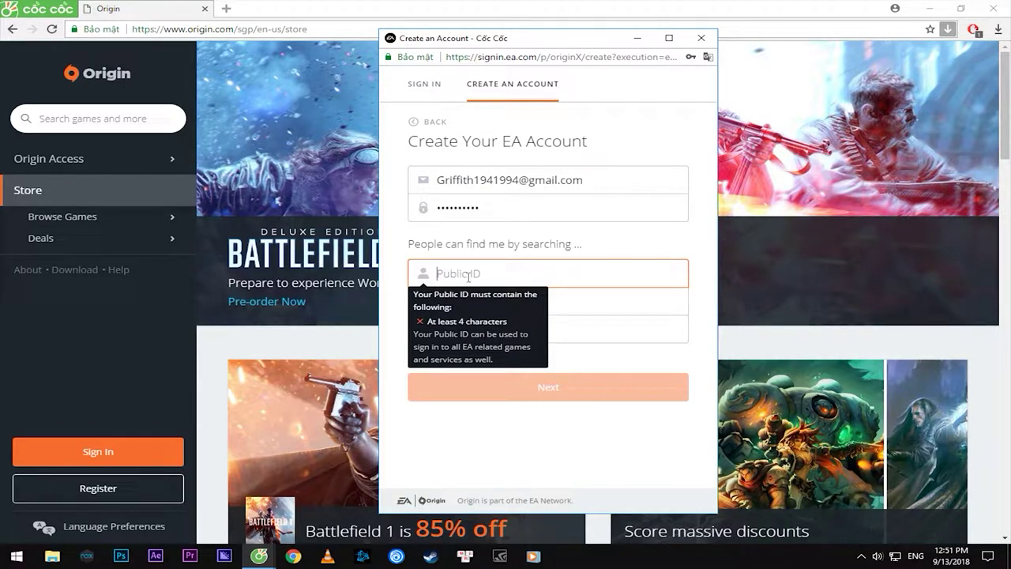
Enter a Public ID, adding and trimming digits while it reports already in use
{"action": "type", "text": "Griffith"}
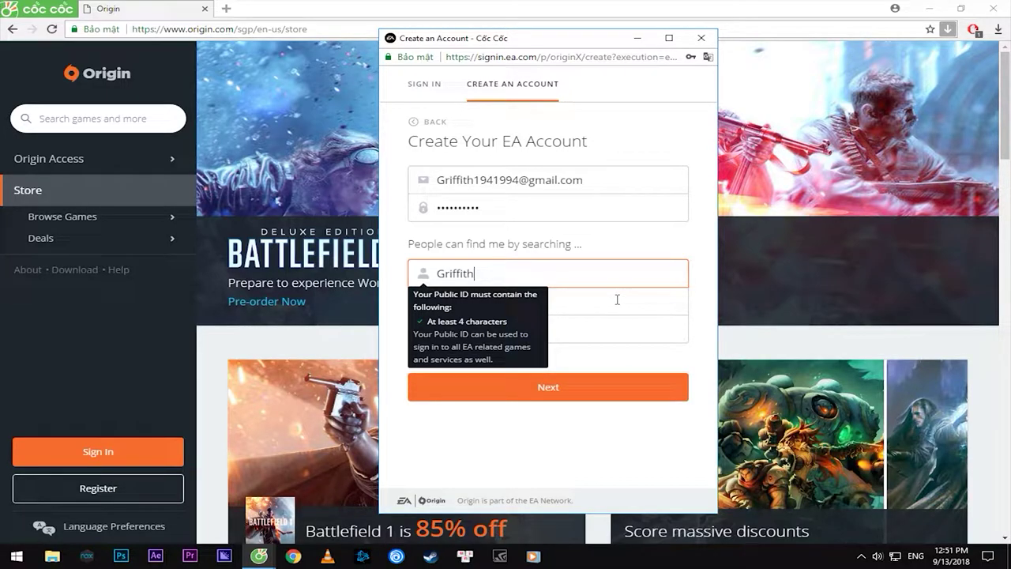
{"action": "left_click", "coordinate": [616, 300]}
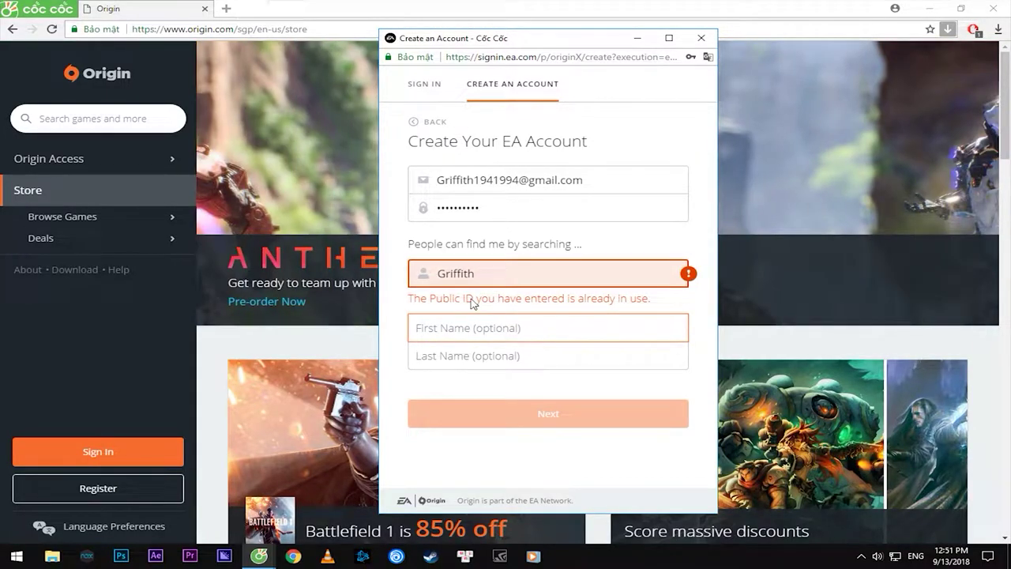
{"action": "left_click", "coordinate": [546, 276]}
{"action": "type", "text": "1"}
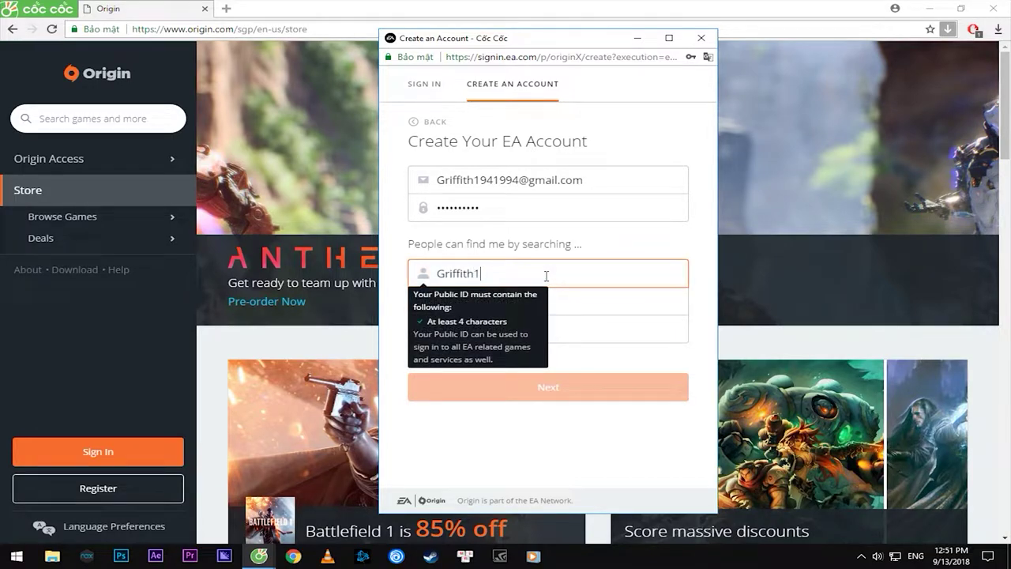
{"action": "type", "text": "94"}
{"action": "left_click", "coordinate": [700, 341]}
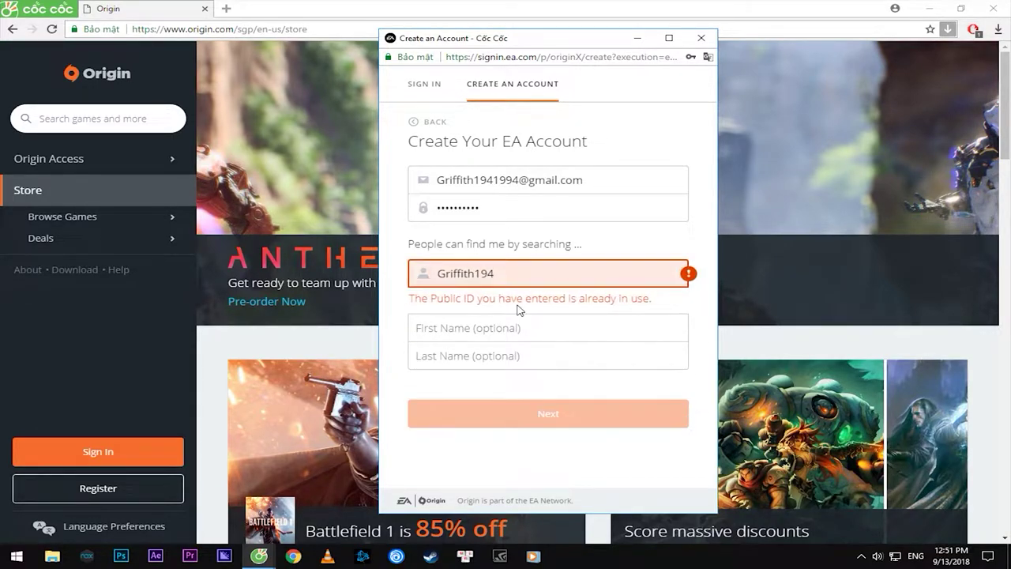
{"action": "left_click", "coordinate": [519, 275]}
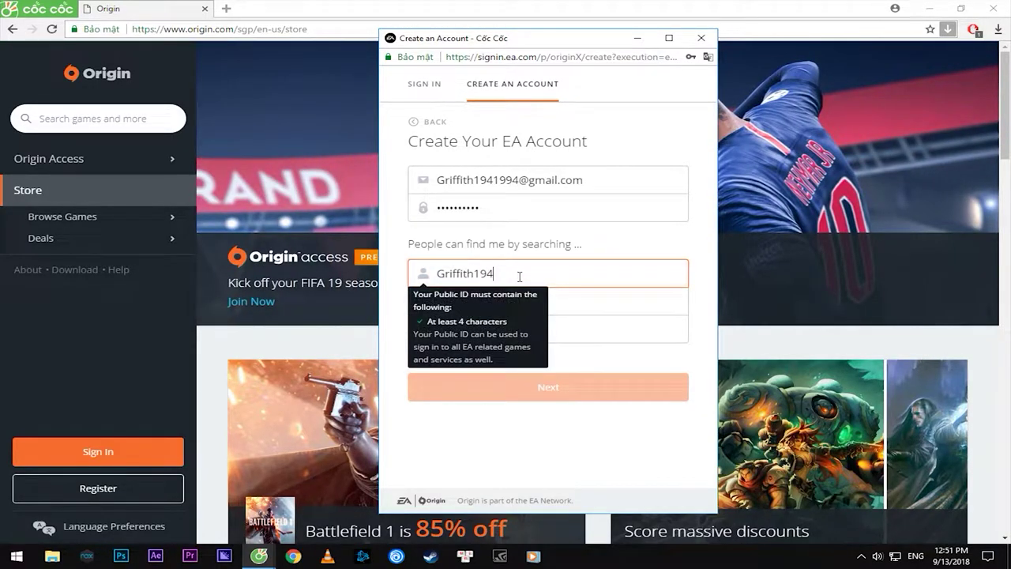
{"action": "key", "text": "BackSpace"}
{"action": "left_click", "coordinate": [694, 308]}
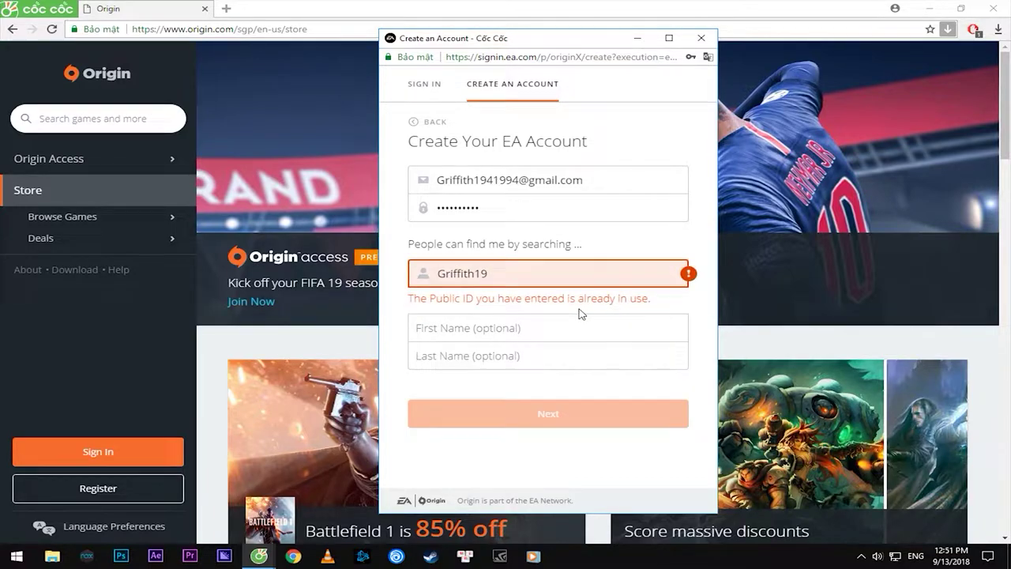
{"action": "left_click", "coordinate": [514, 274]}
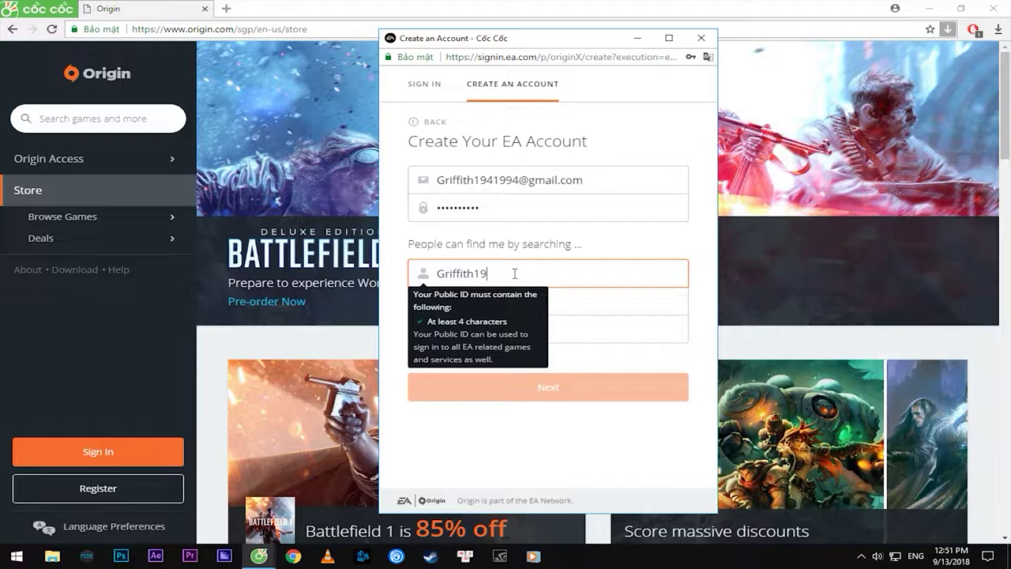
{"action": "key", "text": "BackSpace"}
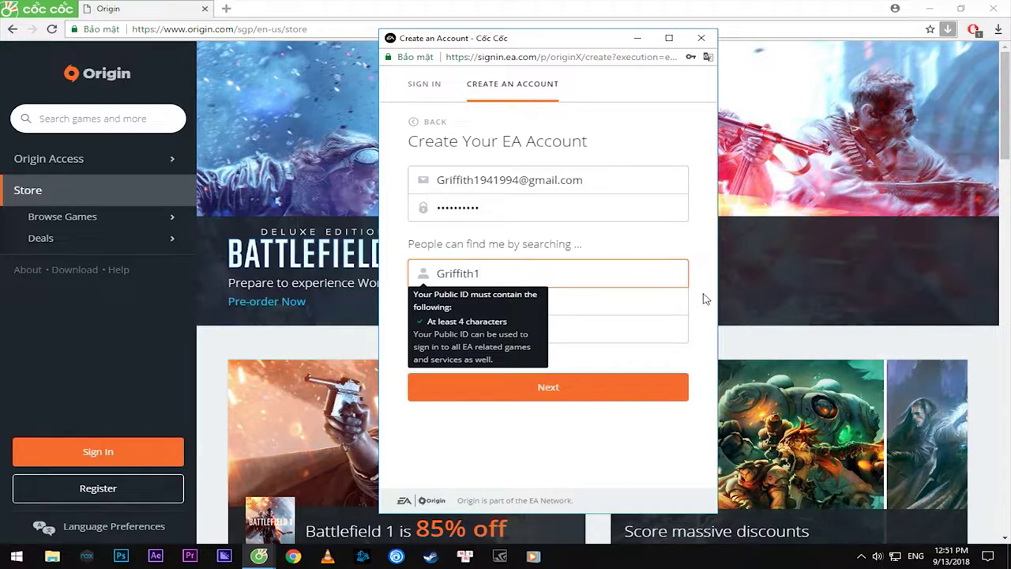
{"action": "left_click", "coordinate": [702, 298]}
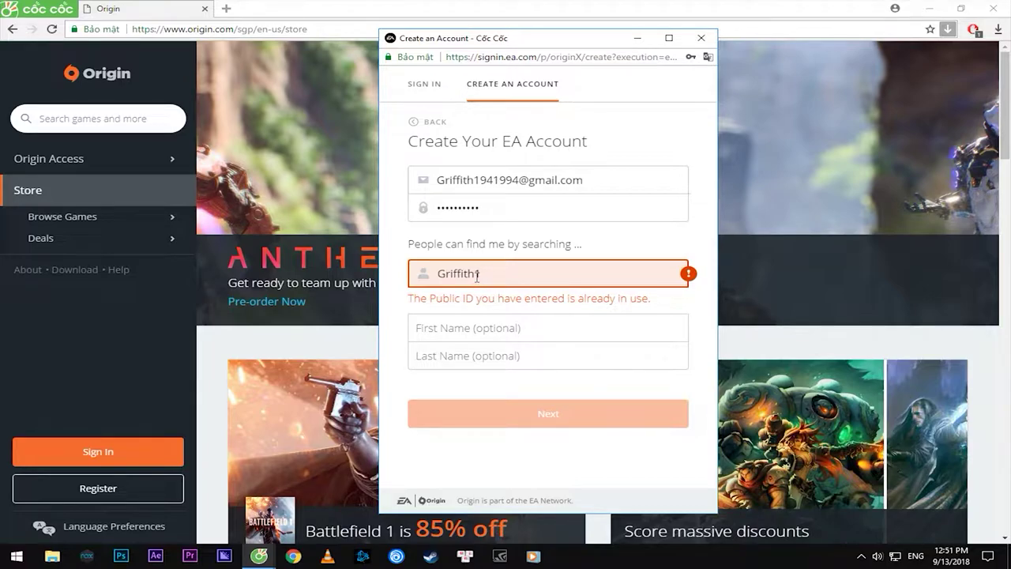
Replace the Public ID's ending digits with 123, then 456, rechecking availability
{"action": "left_click_drag", "start_coordinate": [477, 277], "coordinate": [526, 279]}
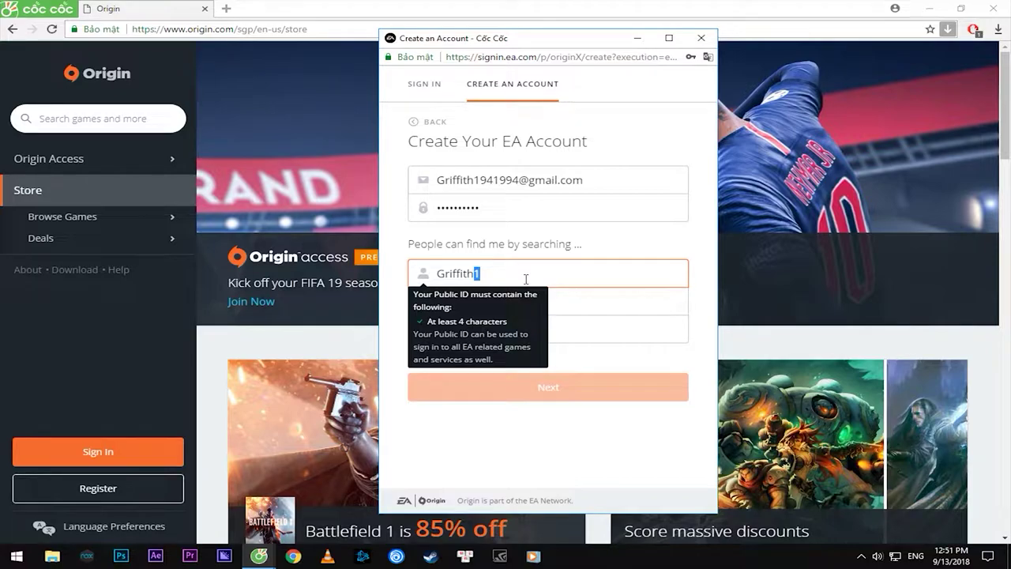
{"action": "type", "text": "123"}
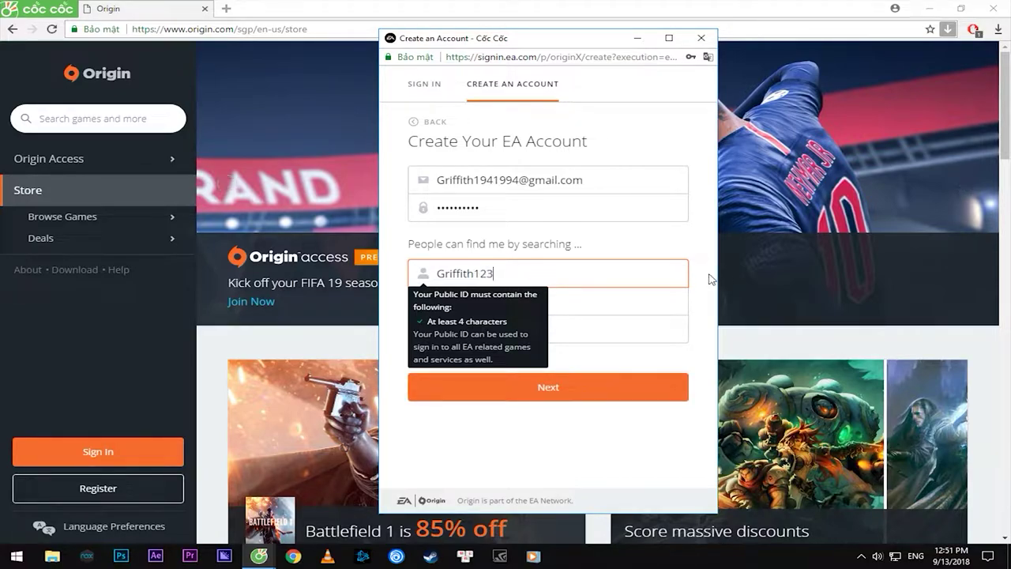
{"action": "left_click", "coordinate": [708, 277]}
{"action": "left_click", "coordinate": [499, 274]}
{"action": "left_click_drag", "start_coordinate": [499, 274], "coordinate": [480, 275]}
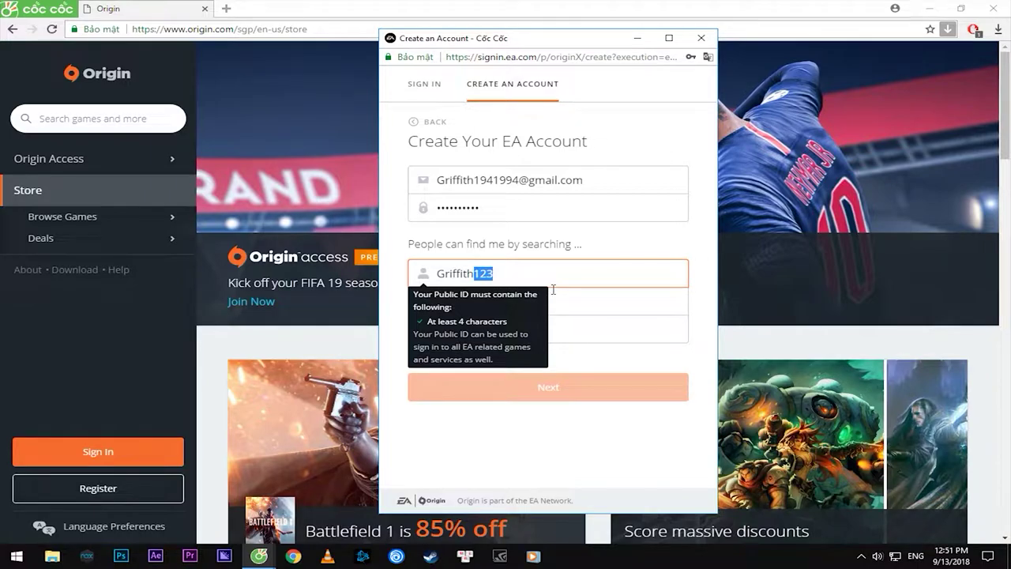
{"action": "type", "text": "456"}
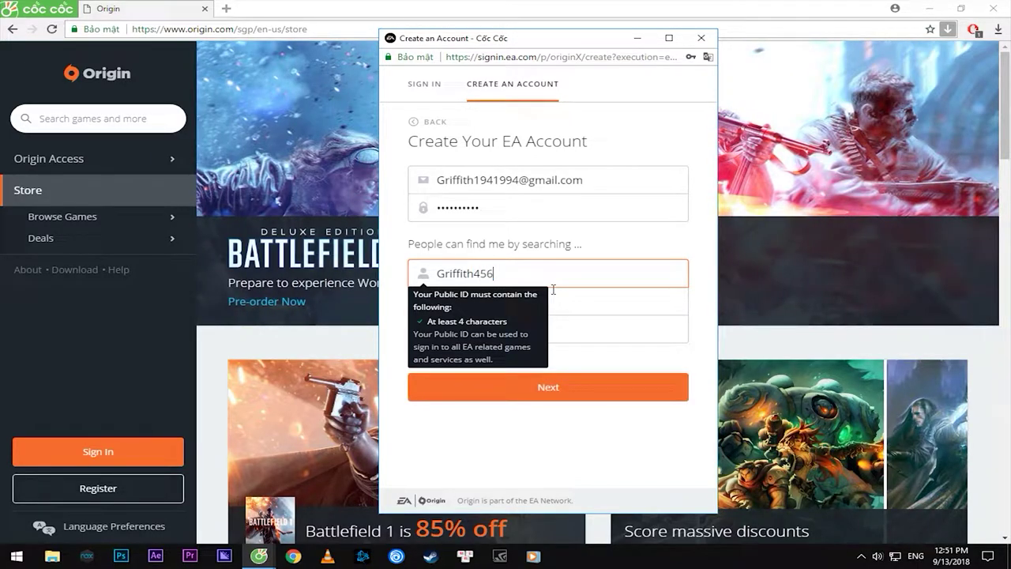
{"action": "left_click", "coordinate": [703, 299]}
End the Public ID with 654231 so it validates, and continue to the next step
{"action": "left_click", "coordinate": [499, 273]}
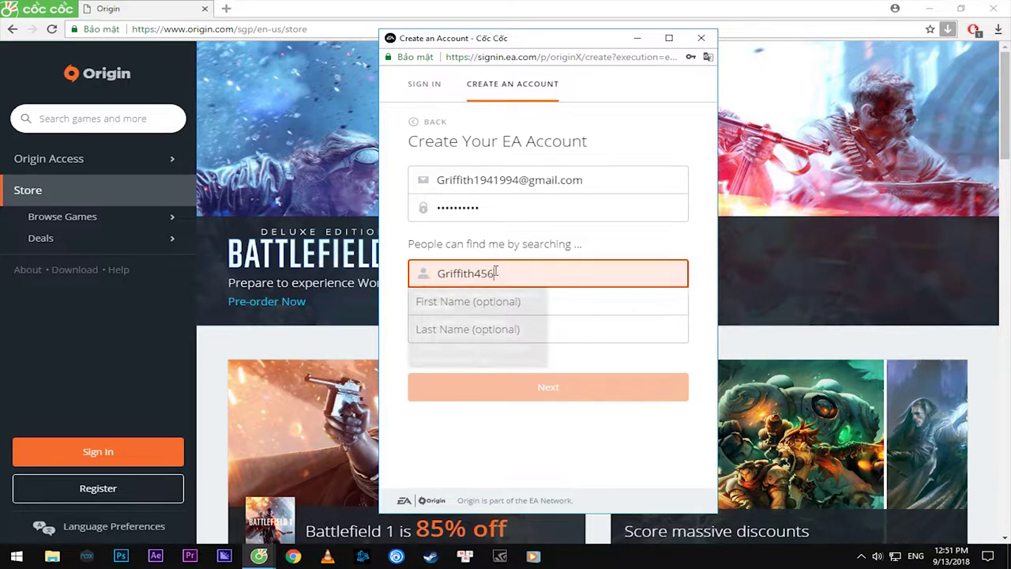
{"action": "left_click_drag", "start_coordinate": [499, 273], "coordinate": [479, 269]}
{"action": "type", "text": "9*63"}
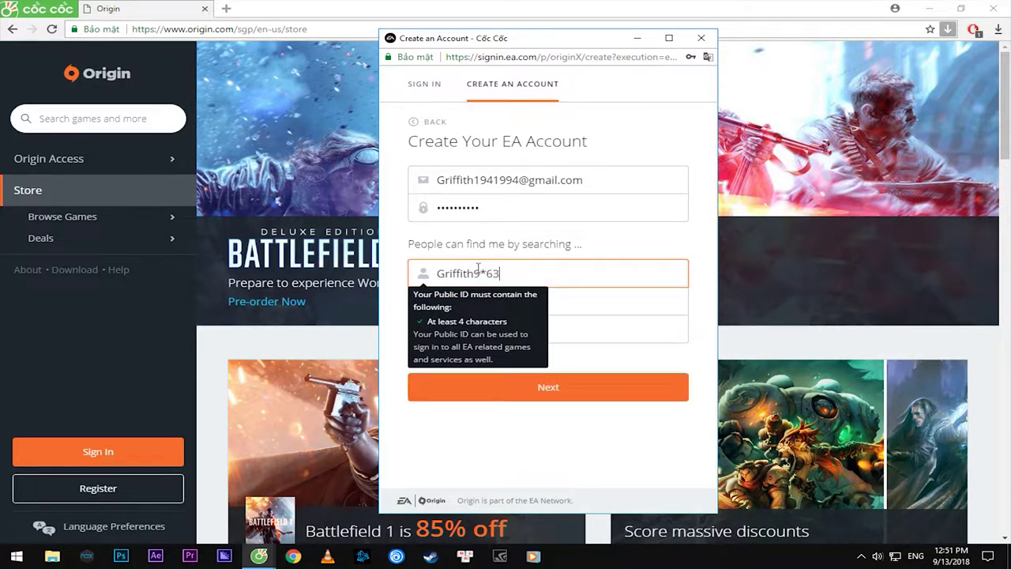
{"action": "type", "text": "254"}
{"action": "left_click_drag", "start_coordinate": [538, 270], "coordinate": [474, 273]}
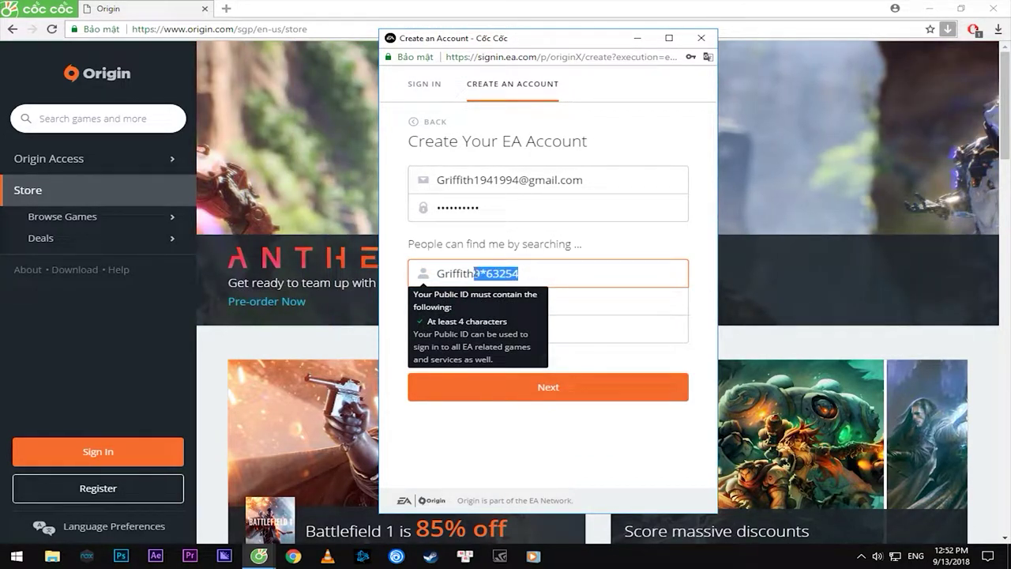
{"action": "type", "text": "654231"}
{"action": "left_click", "coordinate": [709, 252]}
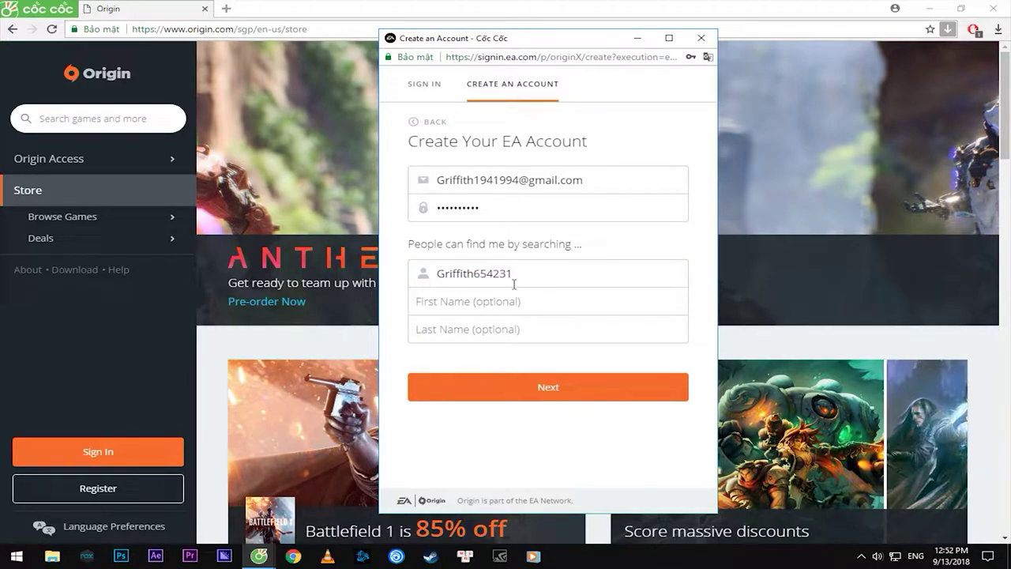
{"action": "left_click", "coordinate": [557, 386]}
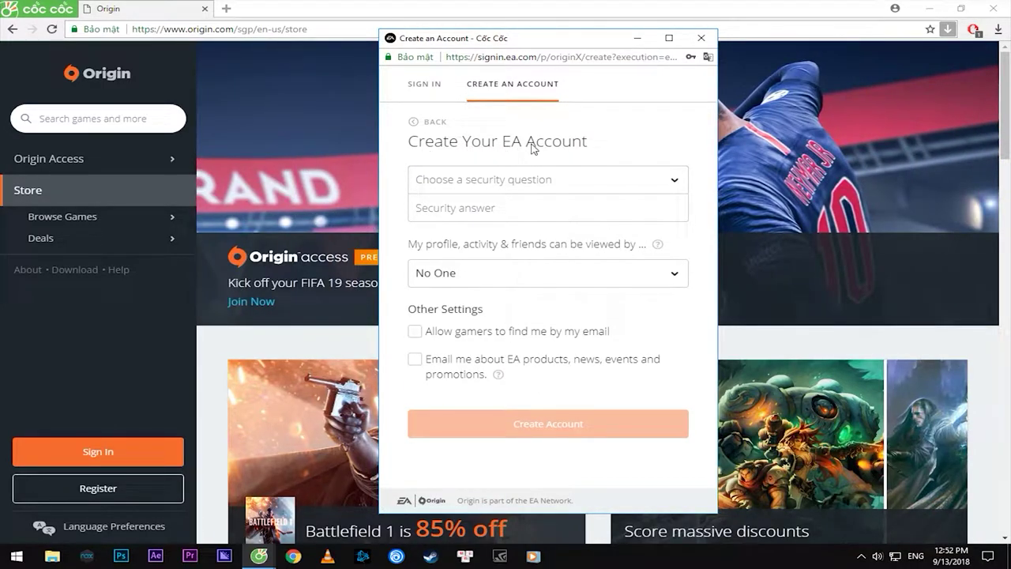
Choose the favorite-pet security question and enter its answer
{"action": "left_click", "coordinate": [625, 186]}
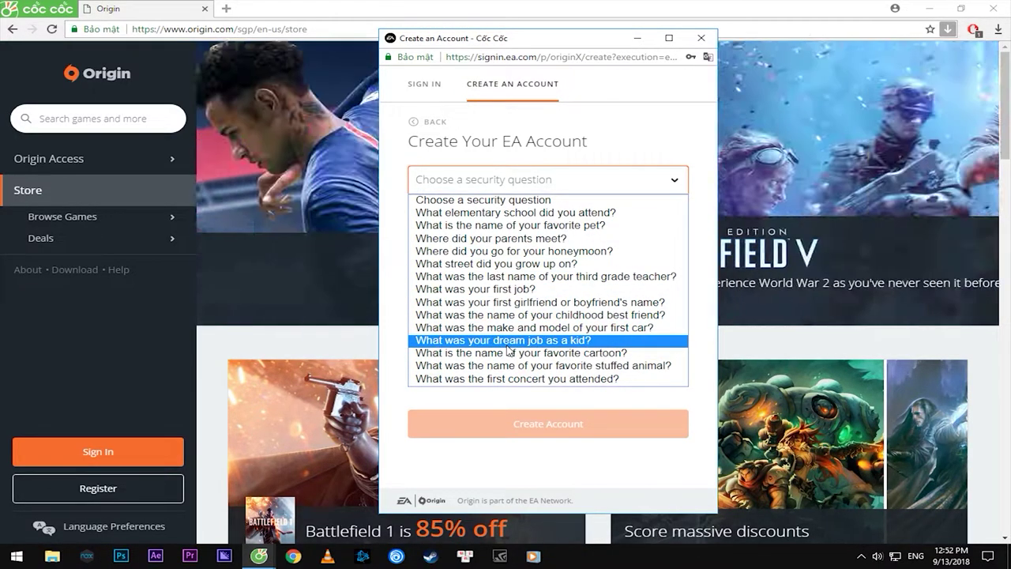
{"action": "left_click", "coordinate": [506, 341]}
{"action": "left_click", "coordinate": [490, 209]}
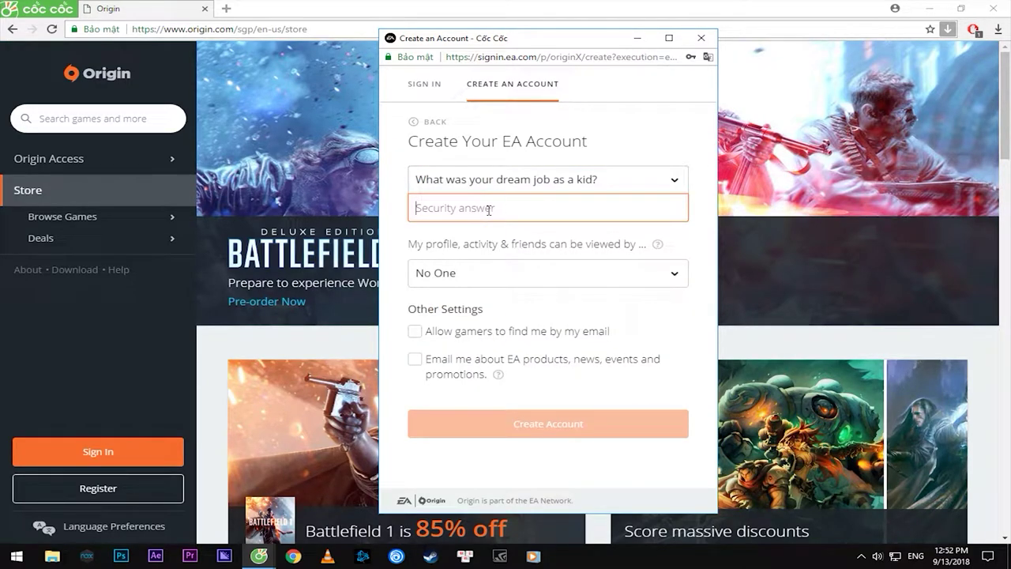
{"action": "left_click", "coordinate": [527, 179]}
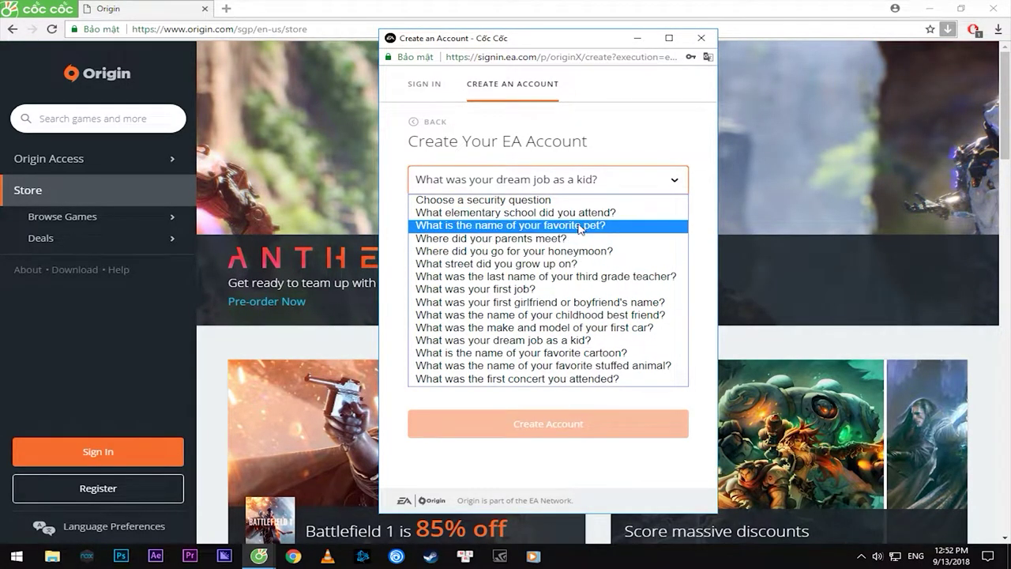
{"action": "left_click", "coordinate": [565, 229]}
{"action": "left_click", "coordinate": [510, 208]}
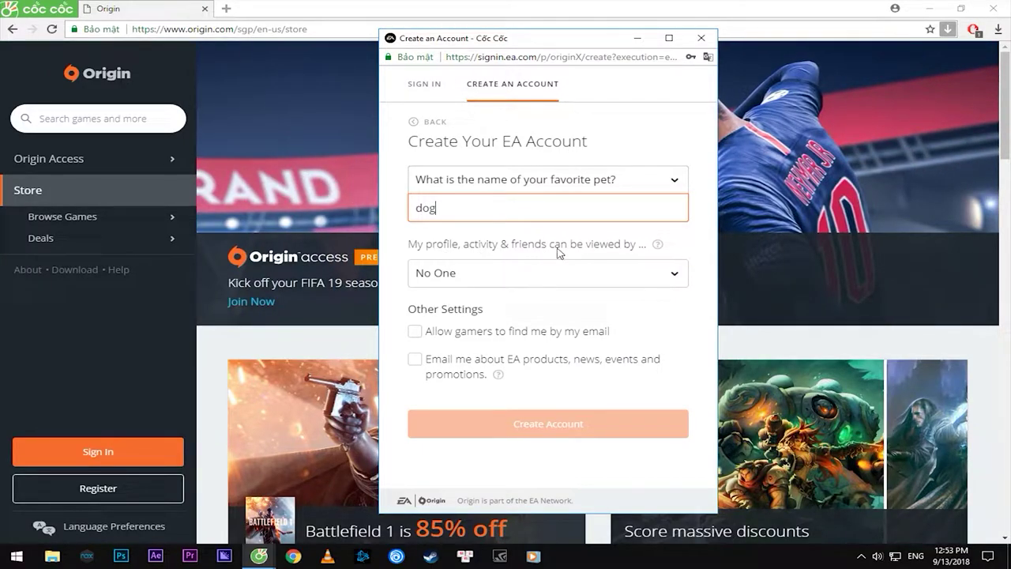
Keep profile visibility at No One, lengthen the answer to four characters, and create the account
{"action": "left_click", "coordinate": [657, 273]}
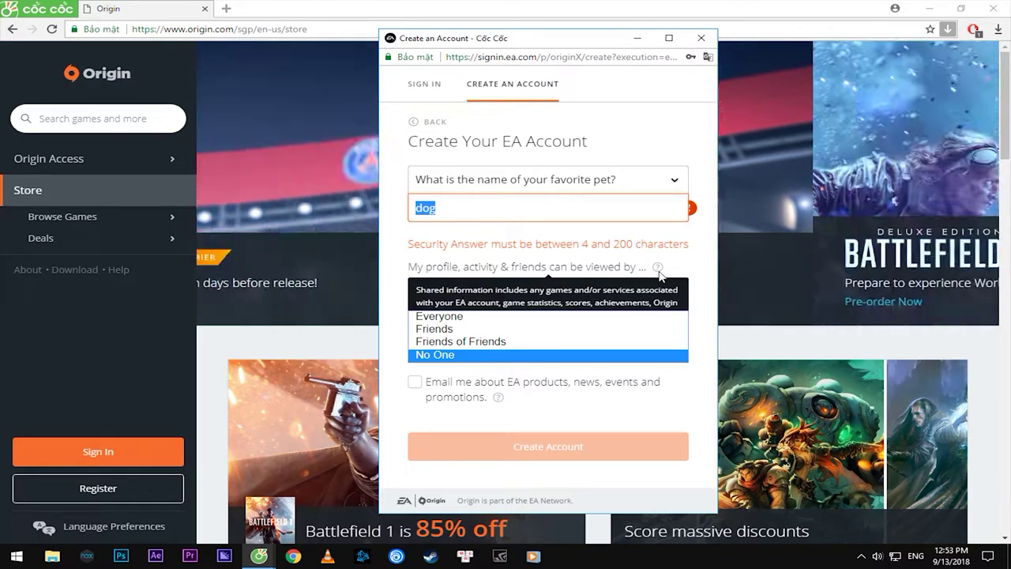
{"action": "left_click", "coordinate": [499, 355]}
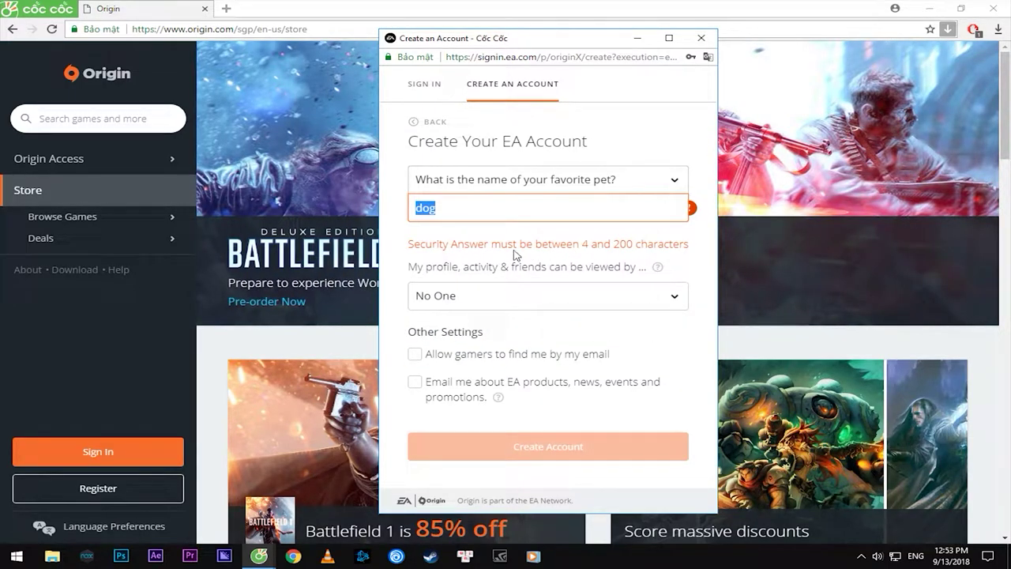
{"action": "left_click", "coordinate": [546, 210]}
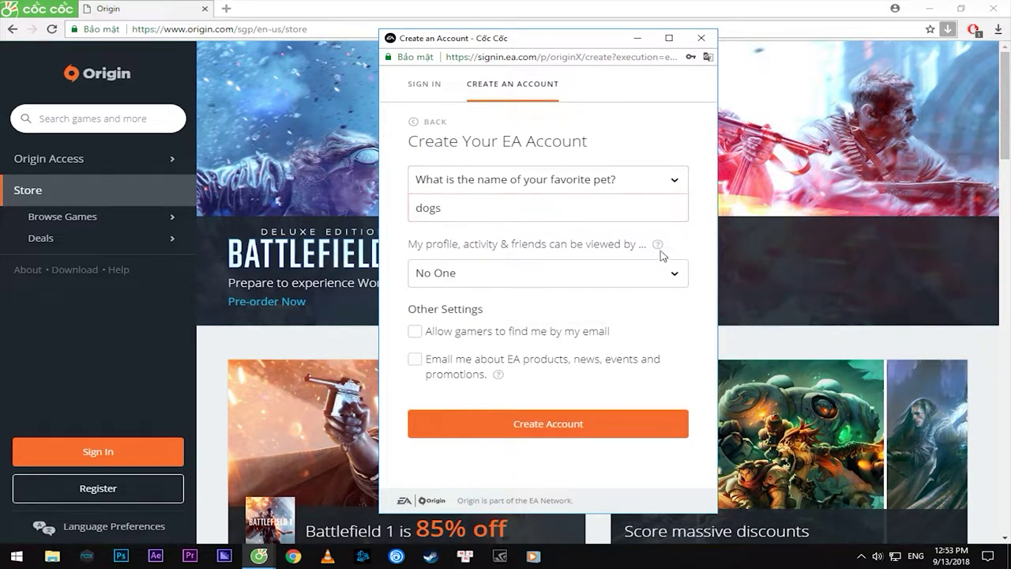
{"action": "double_click", "coordinate": [448, 209]}
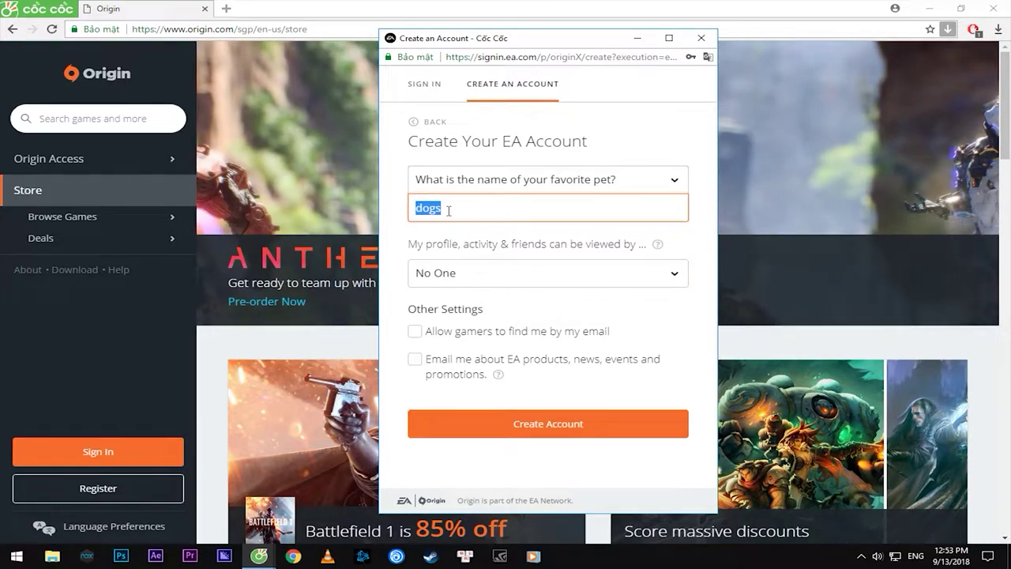
{"action": "left_click", "coordinate": [637, 317]}
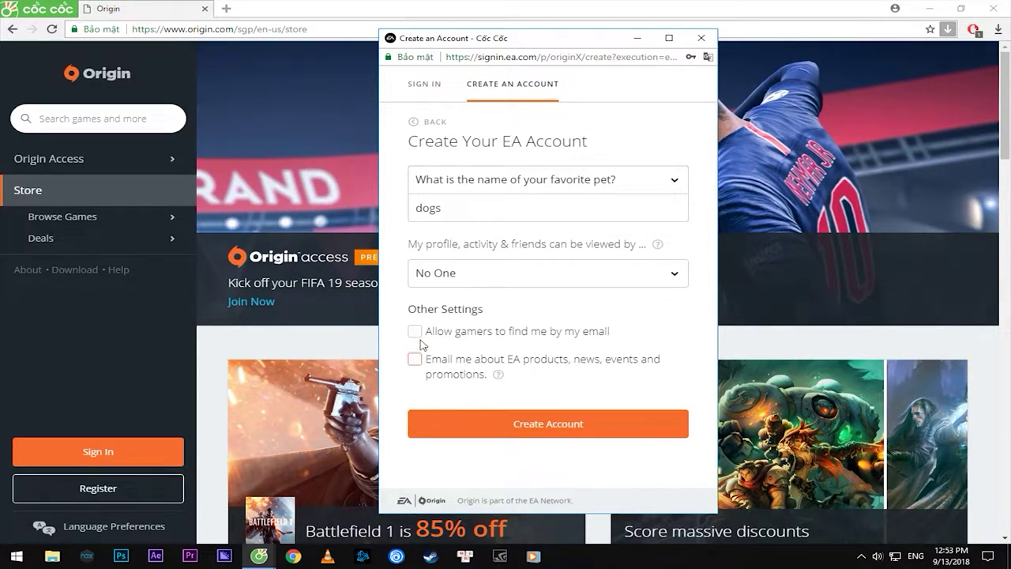
{"action": "left_click", "coordinate": [552, 428]}
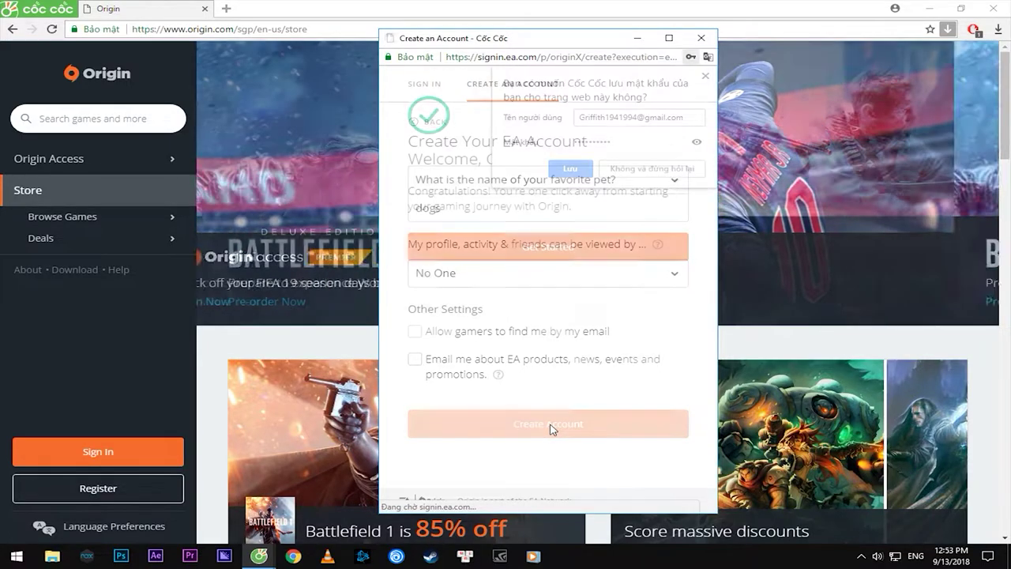
{"action": "left_click", "coordinate": [705, 76]}
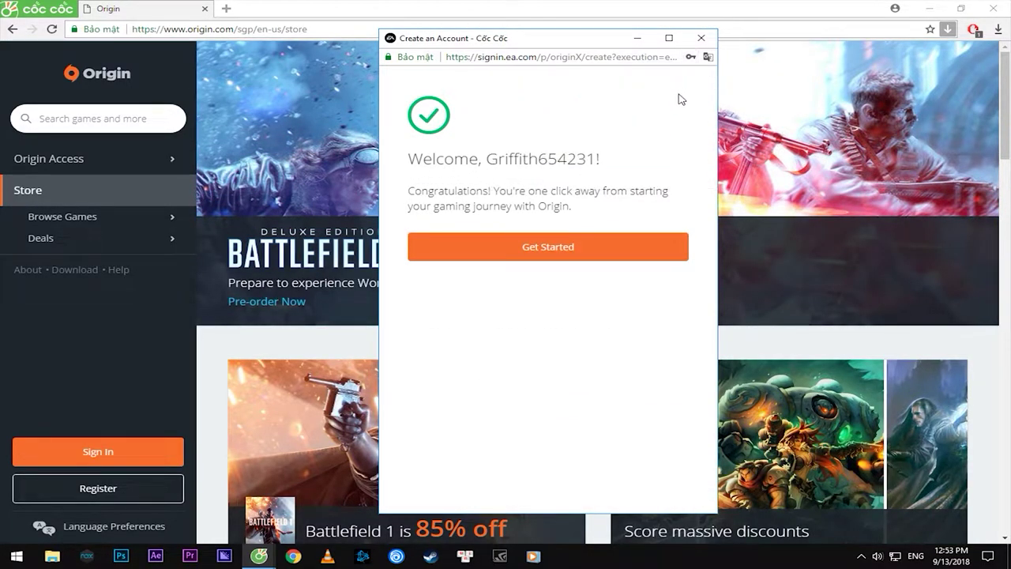
Get started from the welcome screen to reach My Home, greeted by the Public ID
{"action": "left_click_drag", "start_coordinate": [496, 191], "coordinate": [563, 207]}
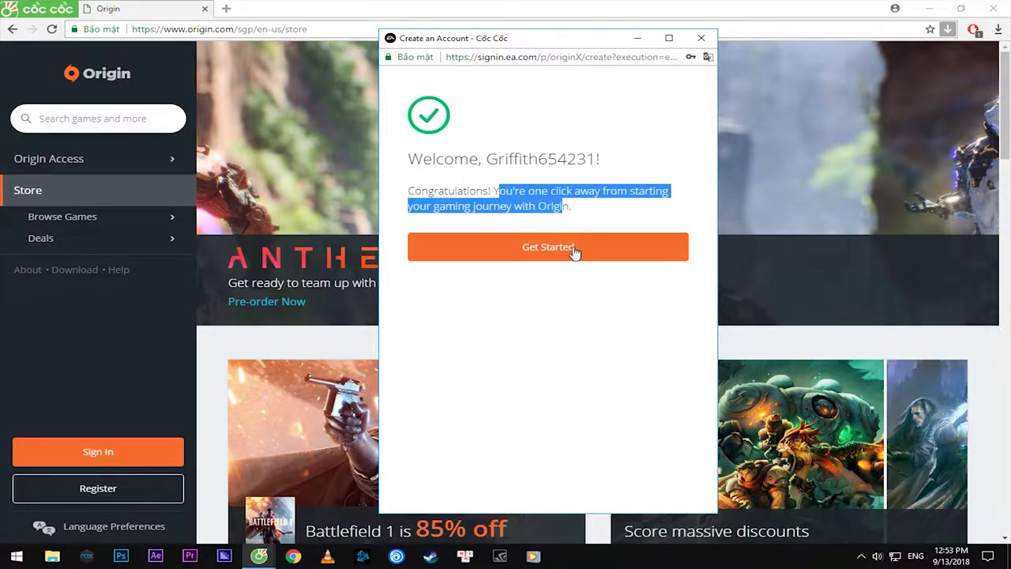
{"action": "left_click", "coordinate": [560, 253]}
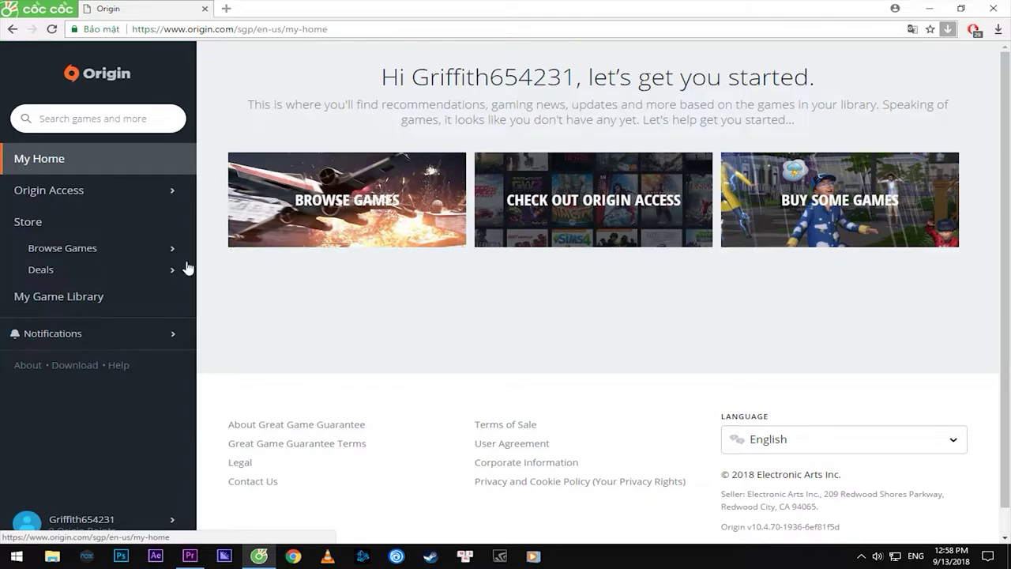
{"action": "left_click_drag", "start_coordinate": [384, 77], "coordinate": [816, 77]}
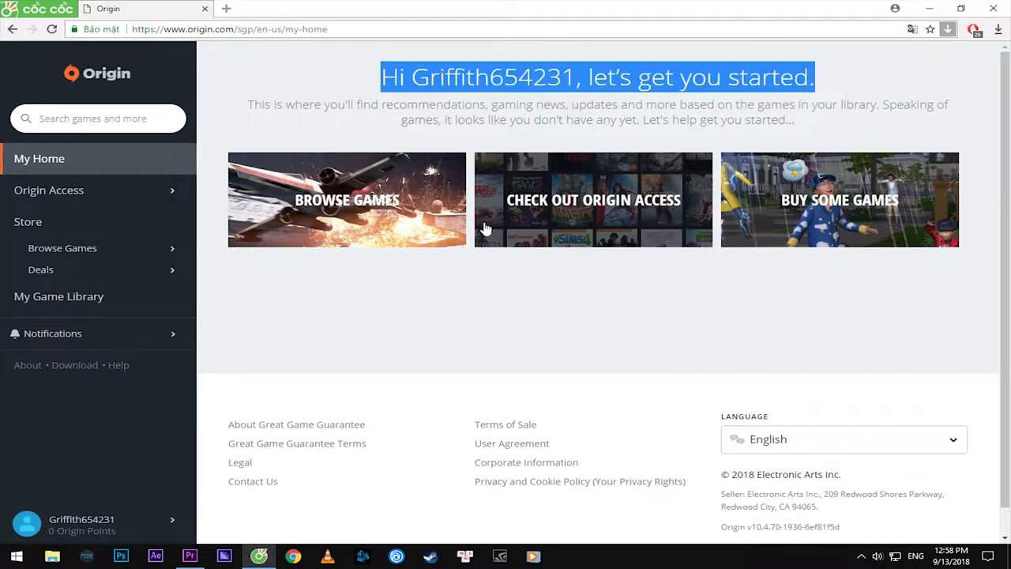
Download the Windows Origin installer from the Origin client download page
{"action": "left_click", "coordinate": [72, 370]}
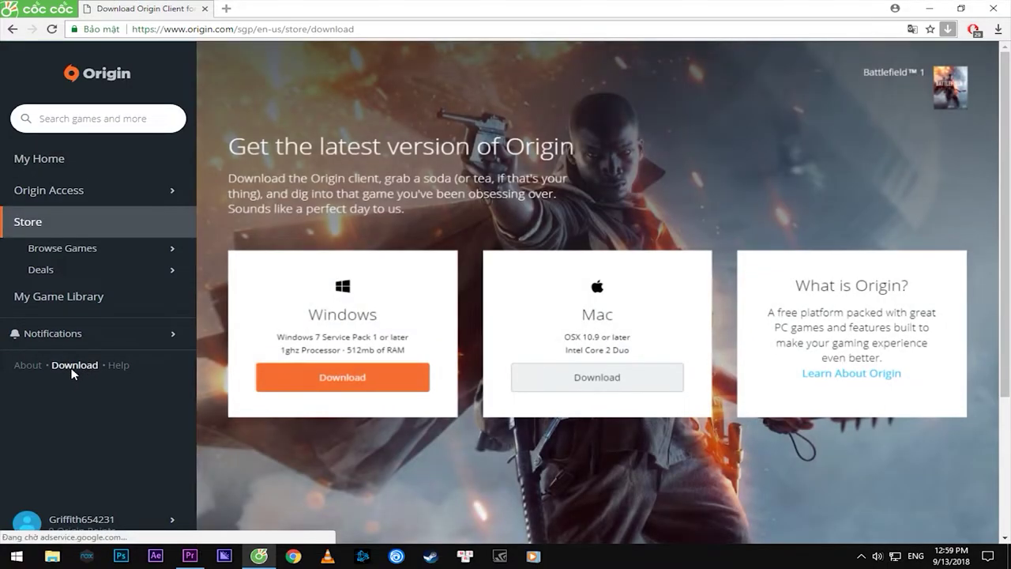
{"action": "left_click_drag", "start_coordinate": [261, 146], "coordinate": [540, 150]}
{"action": "left_click", "coordinate": [539, 150]}
{"action": "left_click_drag", "start_coordinate": [414, 147], "coordinate": [574, 150]}
{"action": "left_click", "coordinate": [556, 186]}
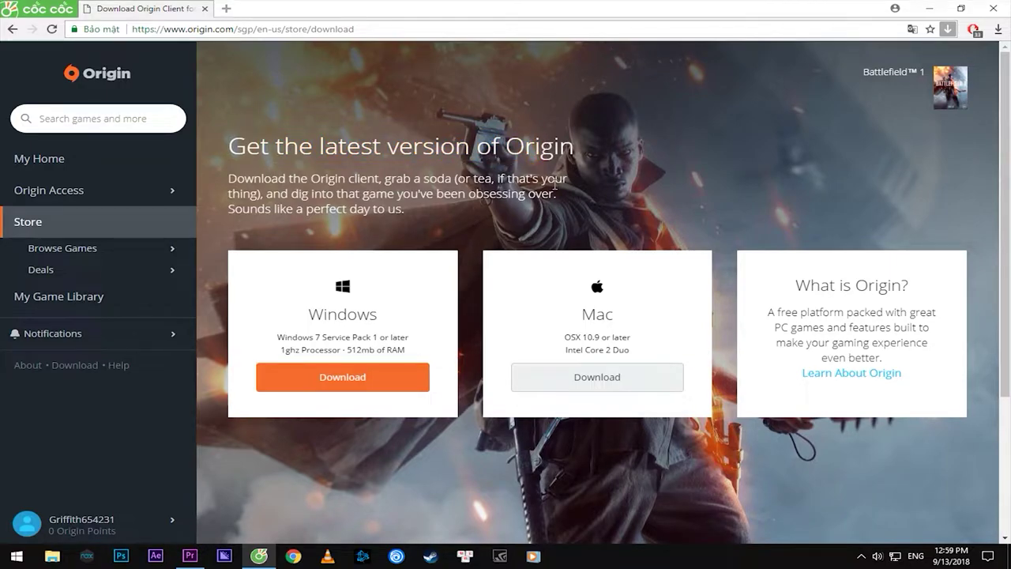
{"action": "double_click", "coordinate": [336, 314]}
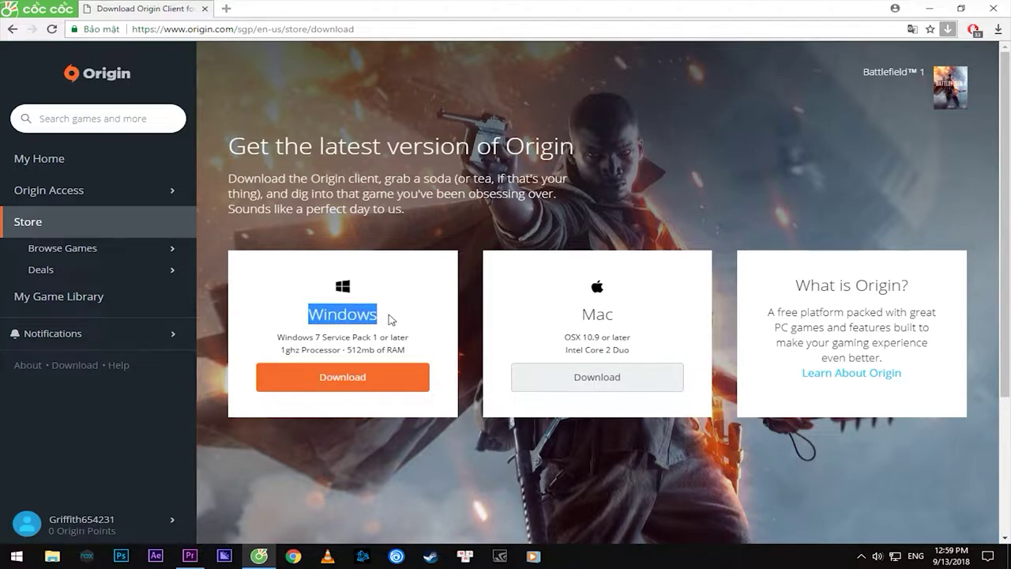
{"action": "left_click", "coordinate": [343, 378]}
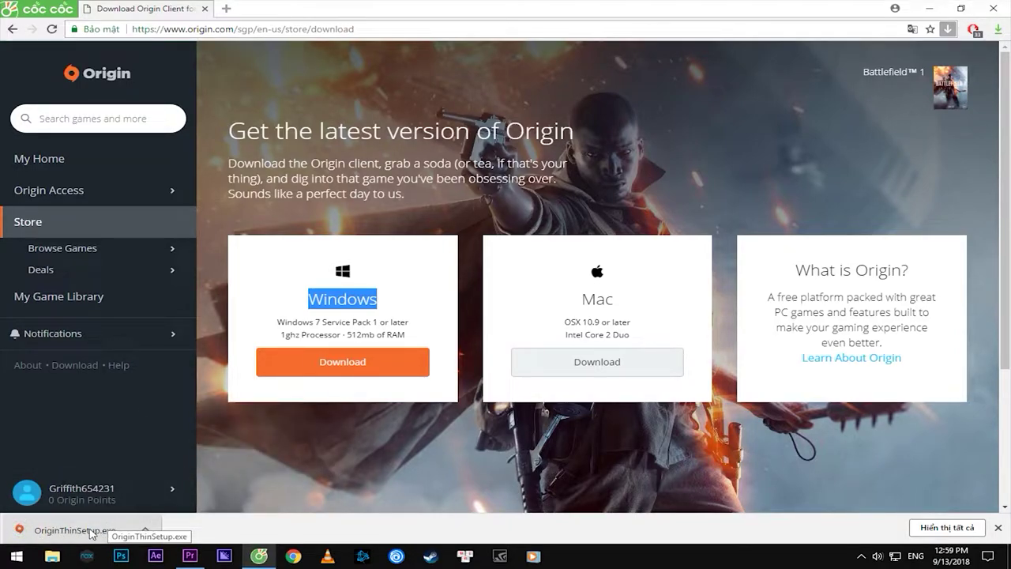
Run OriginThinSetup.exe past the security warning and minimize the browser
{"action": "left_click", "coordinate": [91, 534]}
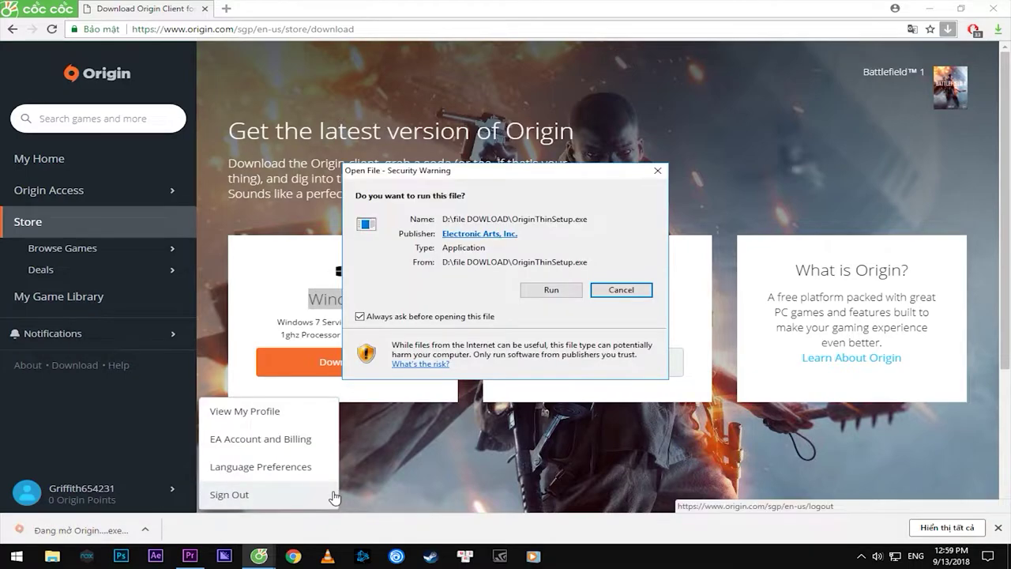
{"action": "left_click", "coordinate": [552, 290]}
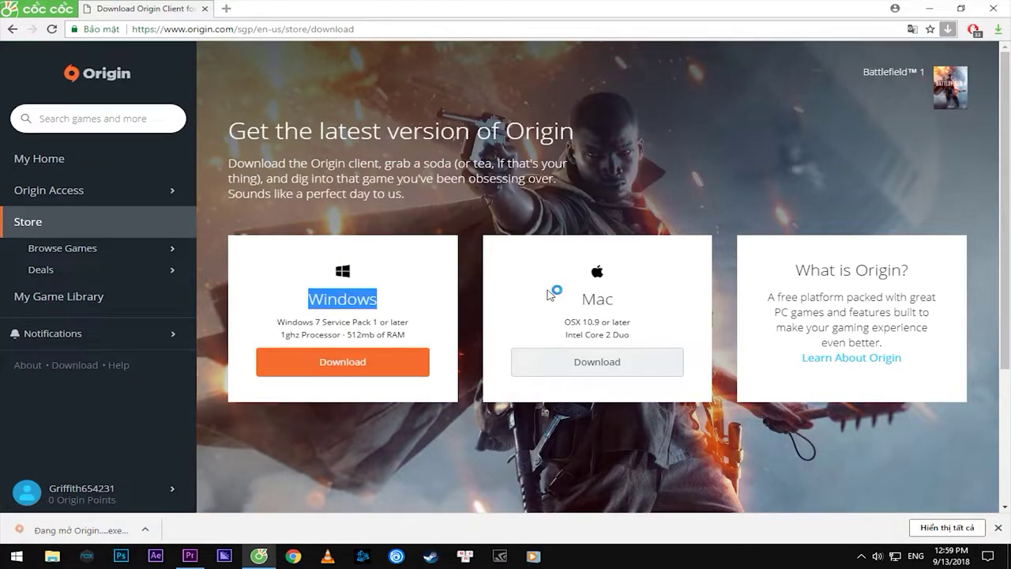
{"action": "left_click", "coordinate": [929, 8]}
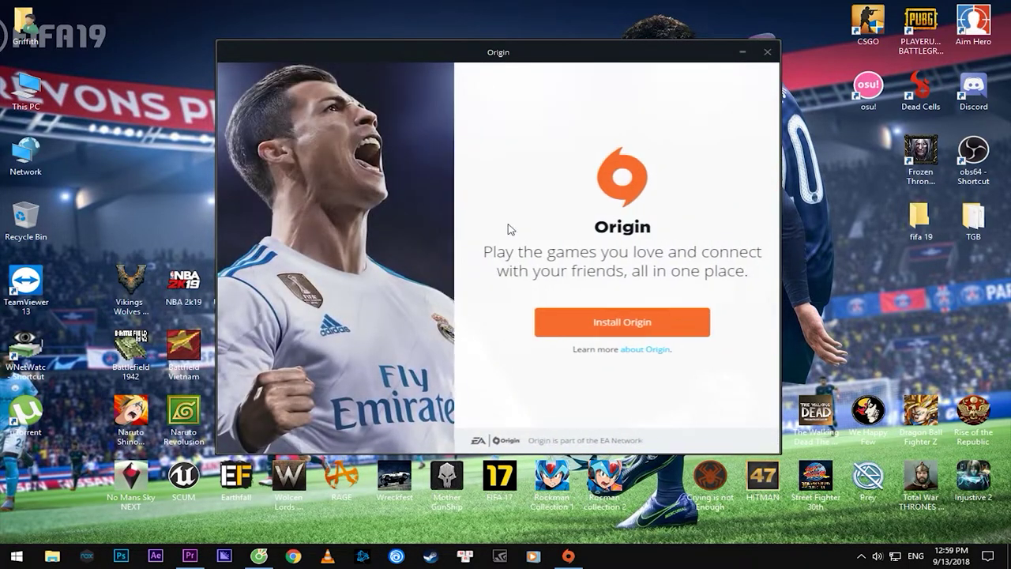
Set the Origin install location to D:\GAME
{"action": "left_click", "coordinate": [594, 331]}
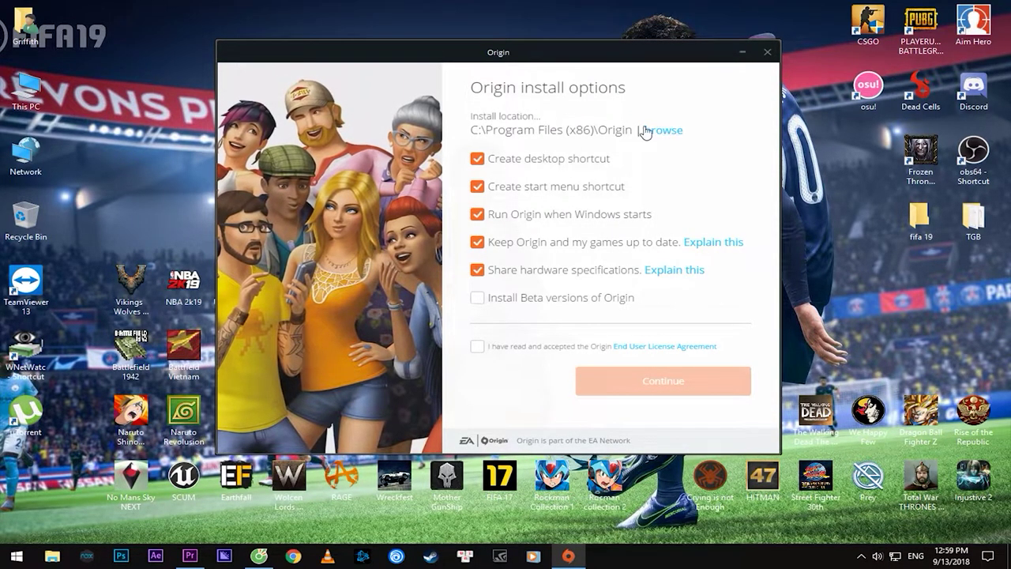
{"action": "left_click", "coordinate": [663, 131]}
{"action": "left_click_drag", "start_coordinate": [709, 150], "coordinate": [710, 218]}
{"action": "left_click", "coordinate": [284, 269]}
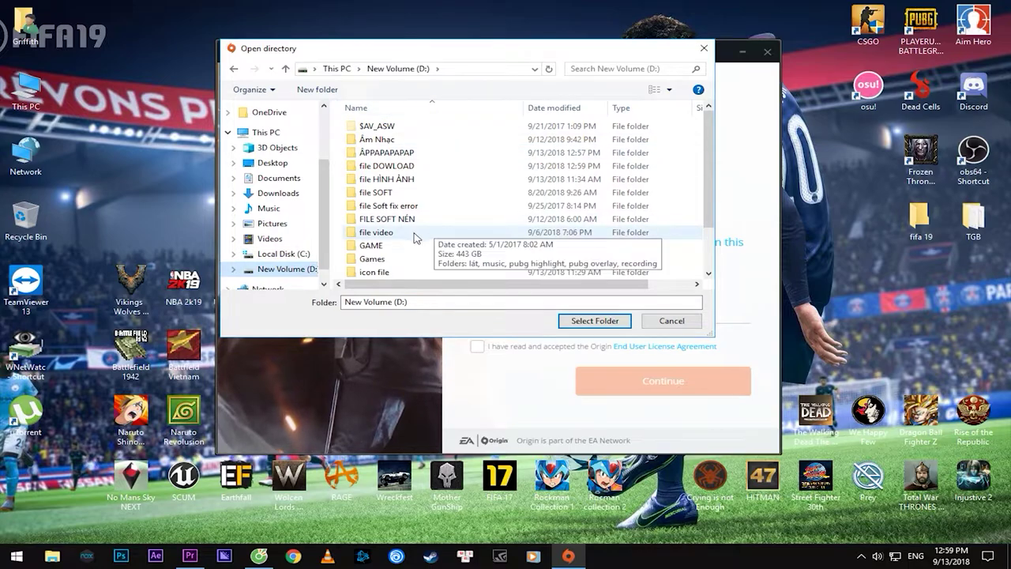
{"action": "left_click", "coordinate": [372, 246]}
{"action": "left_click", "coordinate": [582, 324]}
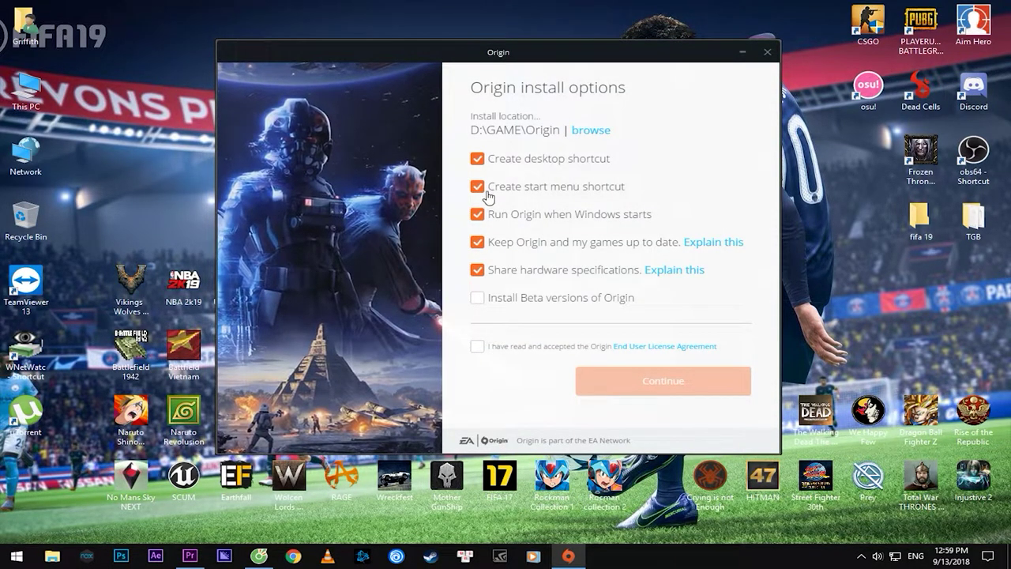
Disable start menu shortcut, launch at startup and auto-updates, accept the EULA, and install
{"action": "left_click", "coordinate": [478, 214]}
{"action": "left_click", "coordinate": [478, 241]}
{"action": "left_click", "coordinate": [478, 269]}
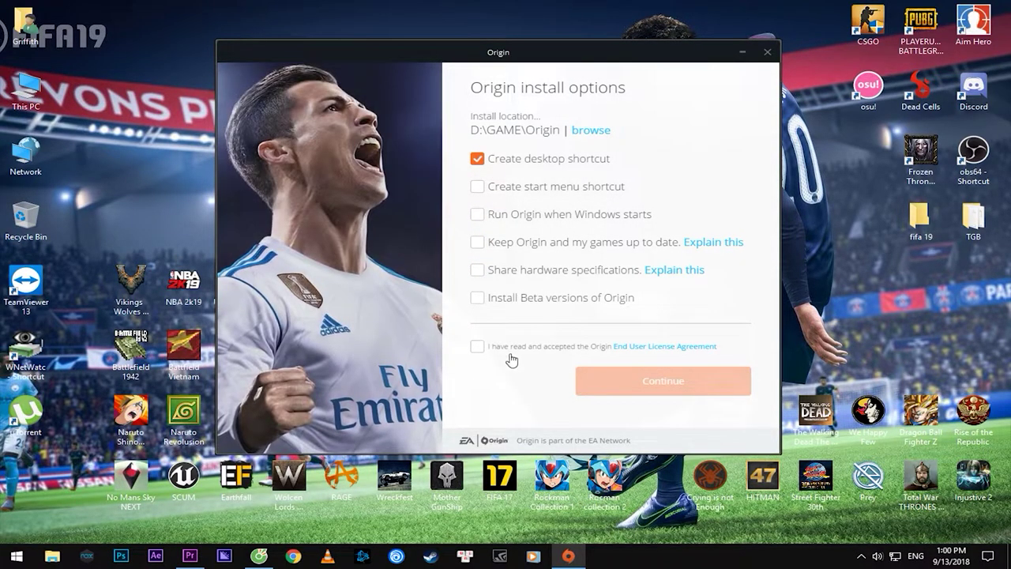
{"action": "left_click", "coordinate": [477, 347]}
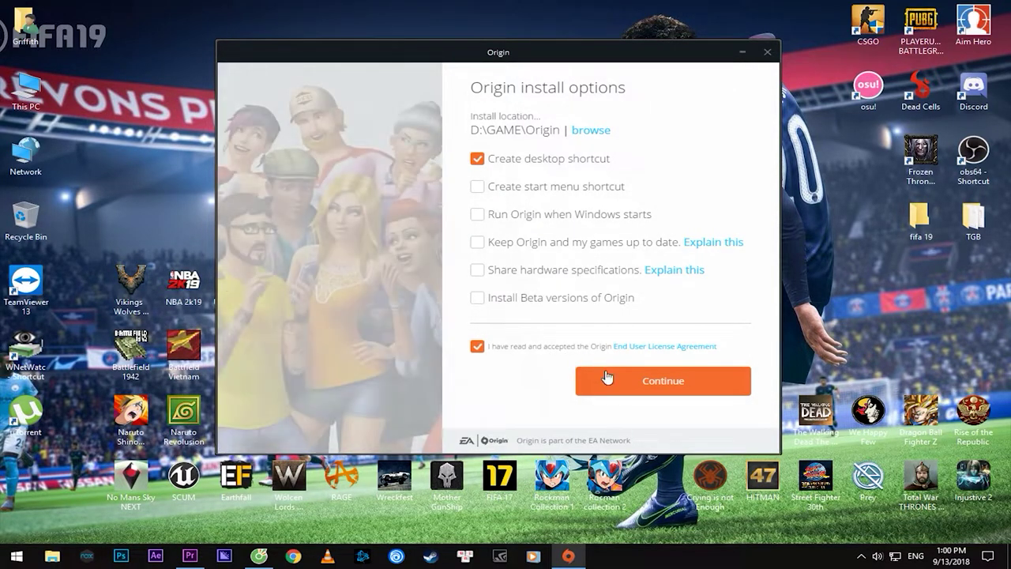
{"action": "left_click", "coordinate": [655, 384]}
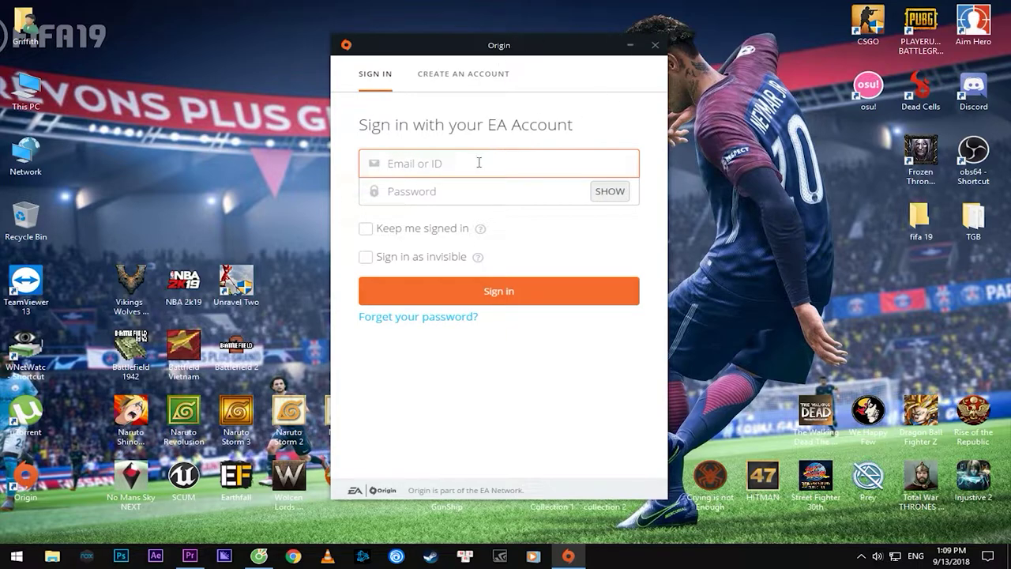
Sign in to the Origin client with the new account's e-mail and password
{"action": "left_click_drag", "start_coordinate": [484, 125], "coordinate": [525, 126]}
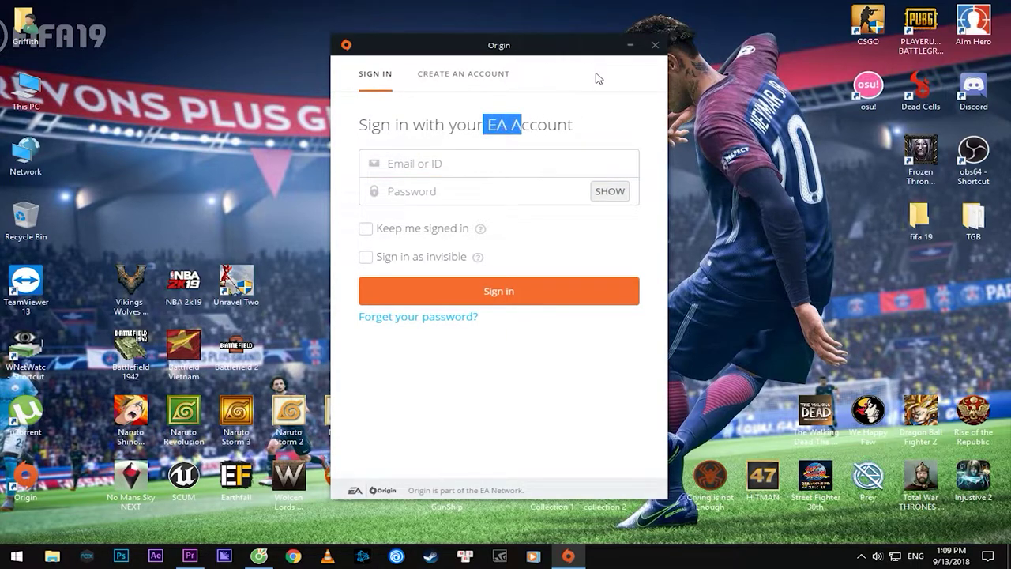
{"action": "left_click", "coordinate": [497, 160]}
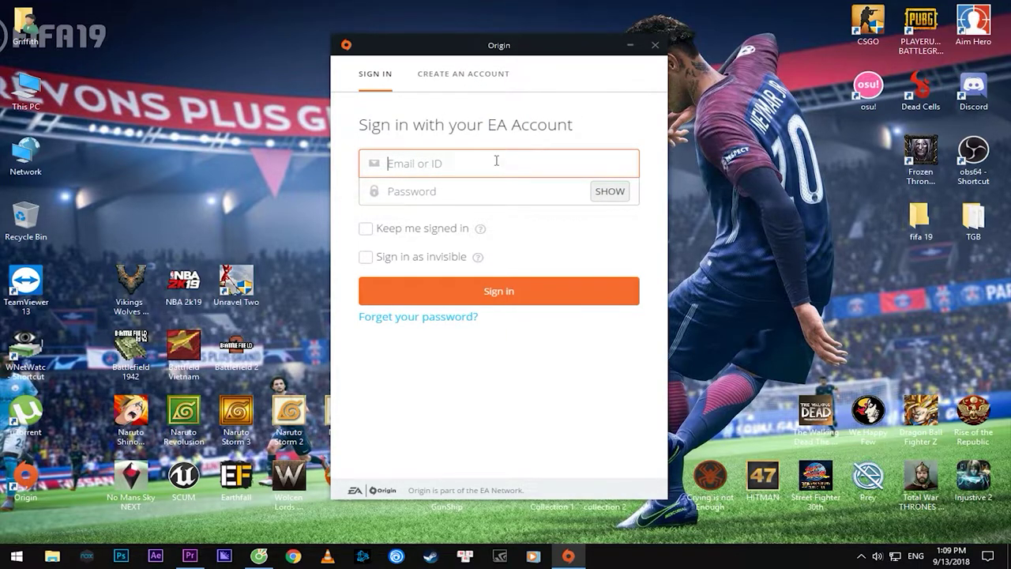
{"action": "key", "text": "Tab"}
{"action": "type", "text": "•"}
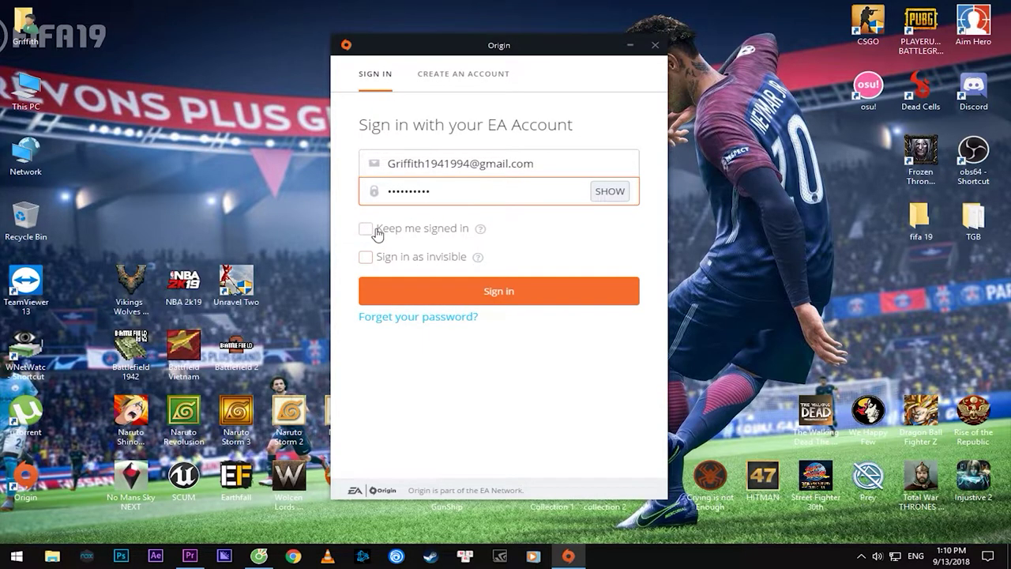
{"action": "left_click", "coordinate": [520, 293]}
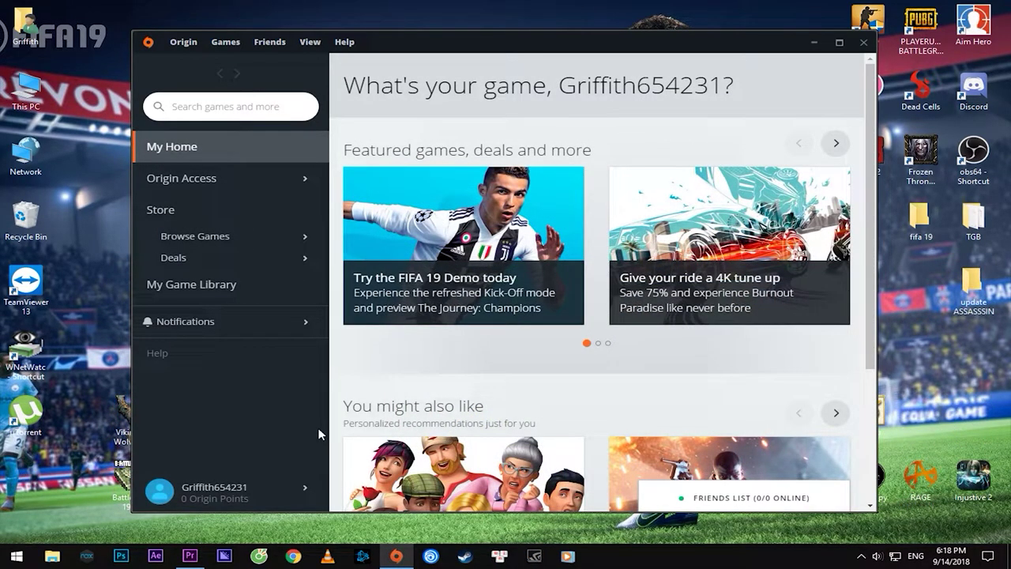
Open FIFA 19 via Browse Games > FIFA and bring up its Try it First demo offer
{"action": "mouse_move", "coordinate": [450, 266]}
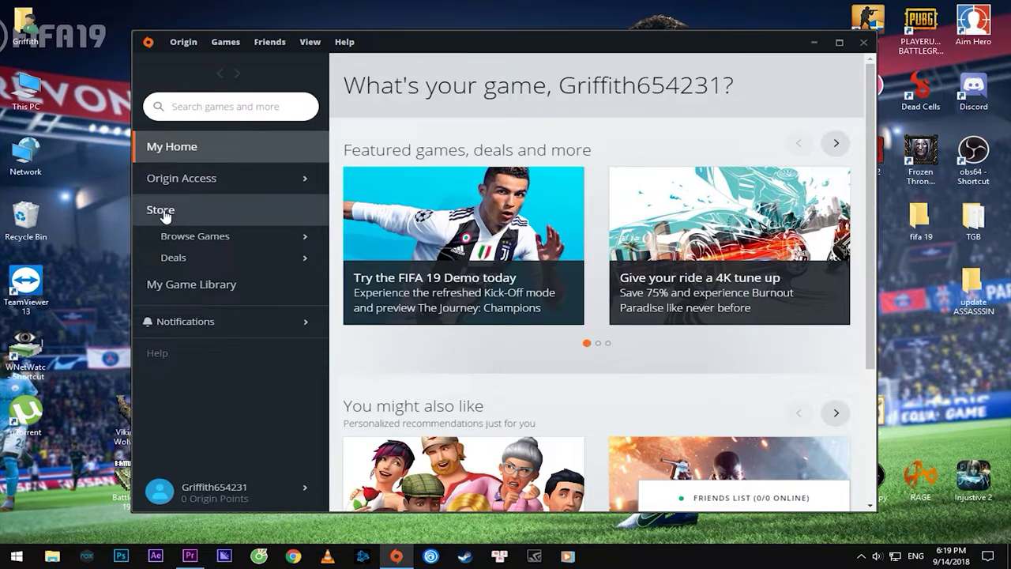
{"action": "mouse_move", "coordinate": [220, 241]}
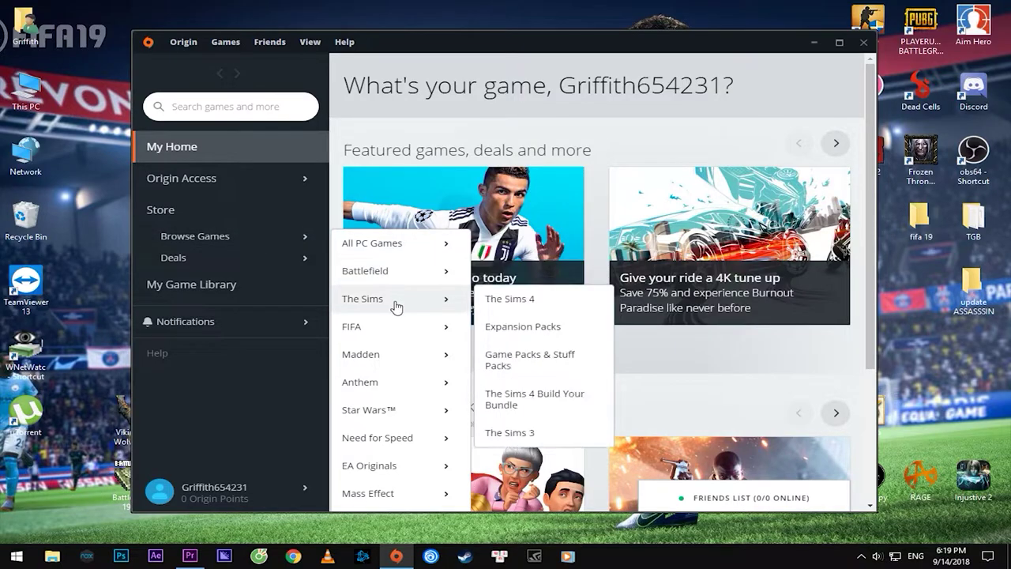
{"action": "mouse_move", "coordinate": [359, 335]}
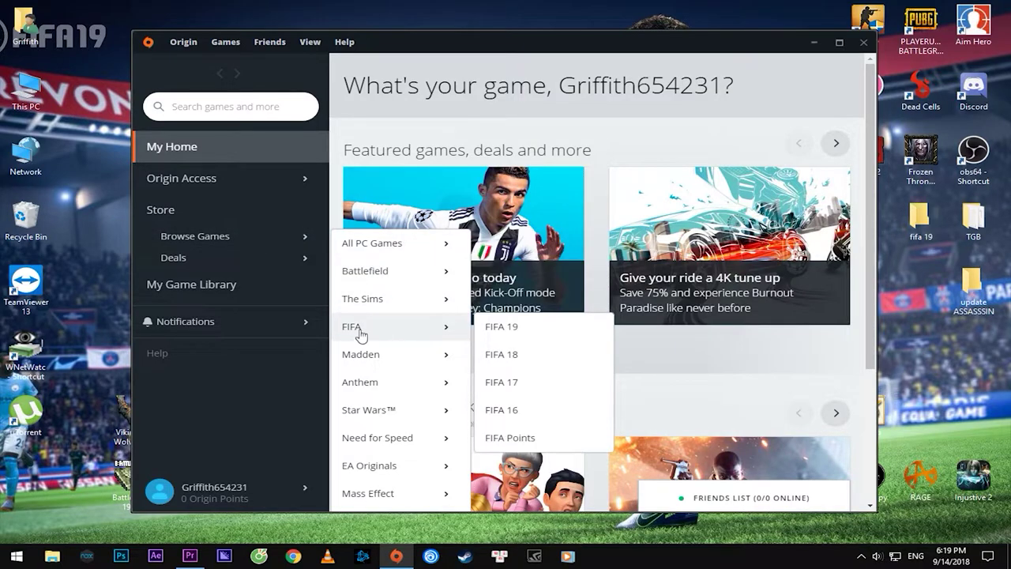
{"action": "left_click", "coordinate": [504, 330]}
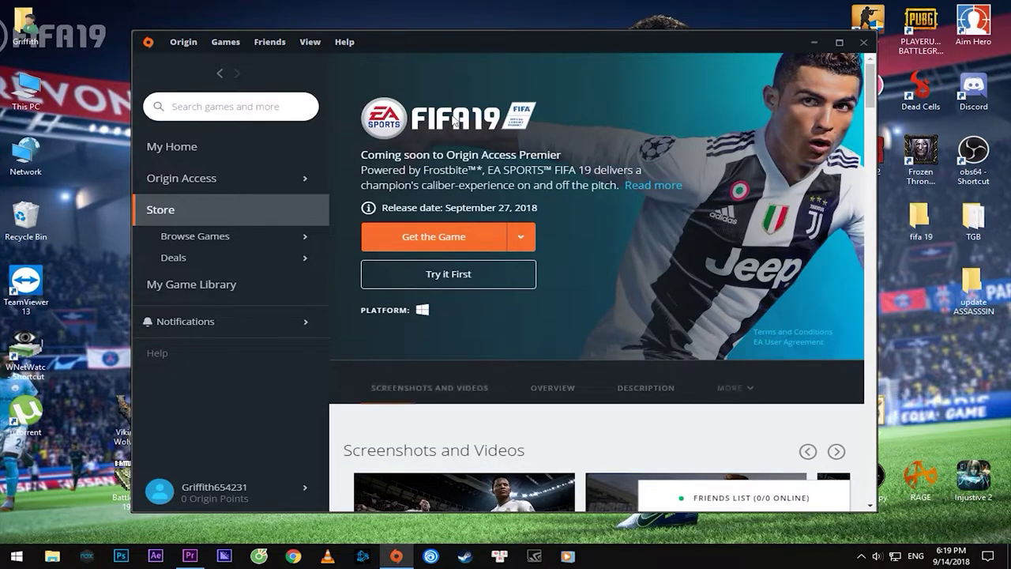
{"action": "left_click", "coordinate": [465, 282]}
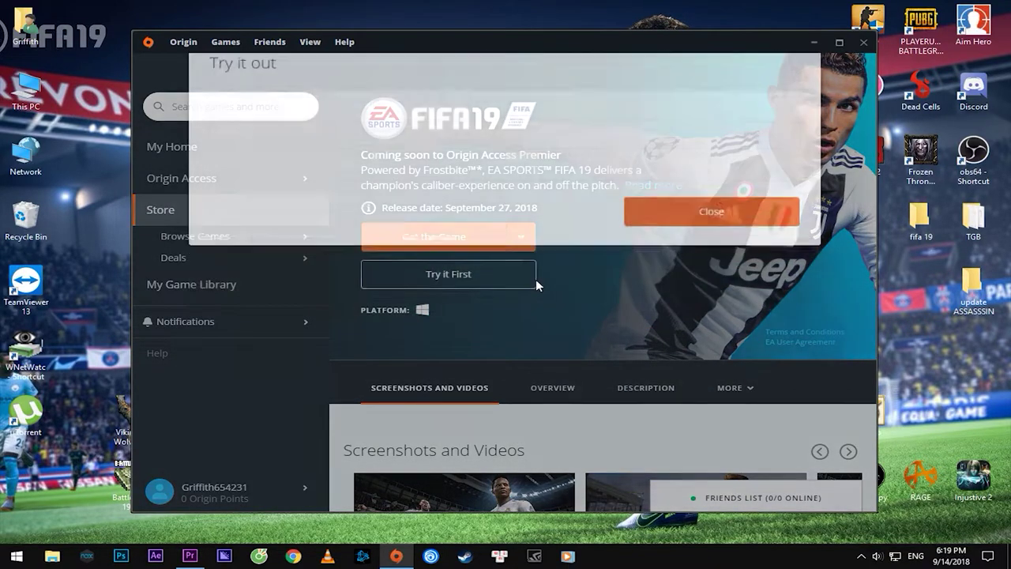
{"action": "mouse_move", "coordinate": [414, 228]}
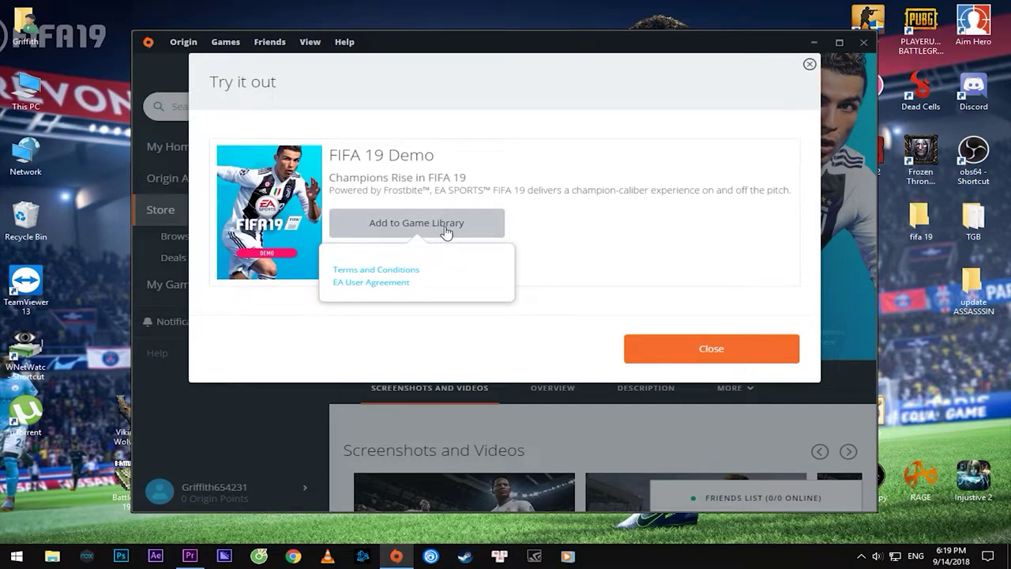
Add the FIFA 19 Demo to the library, then open its details in My Game Library
{"action": "left_click", "coordinate": [441, 228]}
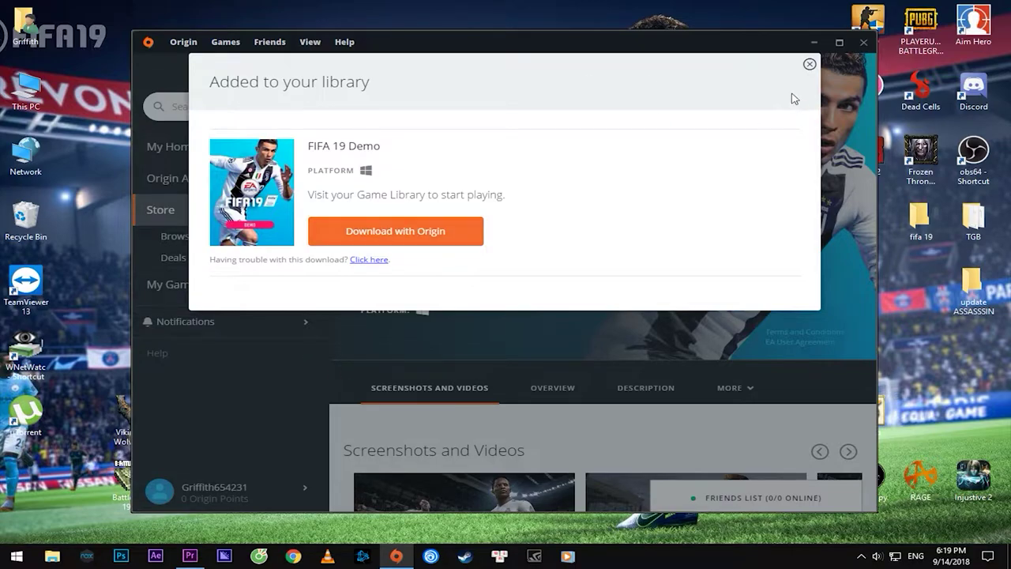
{"action": "left_click", "coordinate": [807, 67]}
{"action": "mouse_move", "coordinate": [192, 241]}
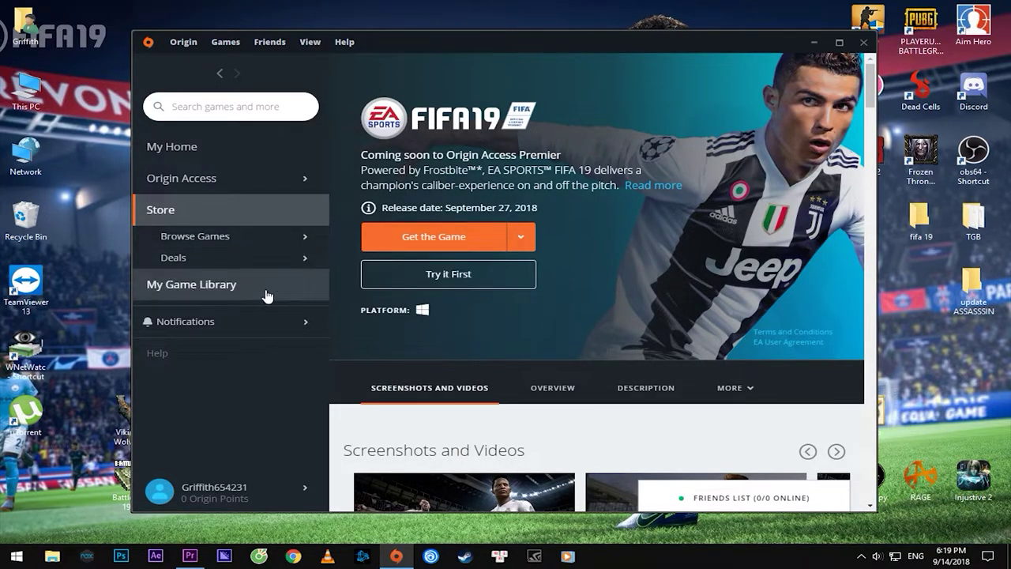
{"action": "left_click", "coordinate": [206, 293]}
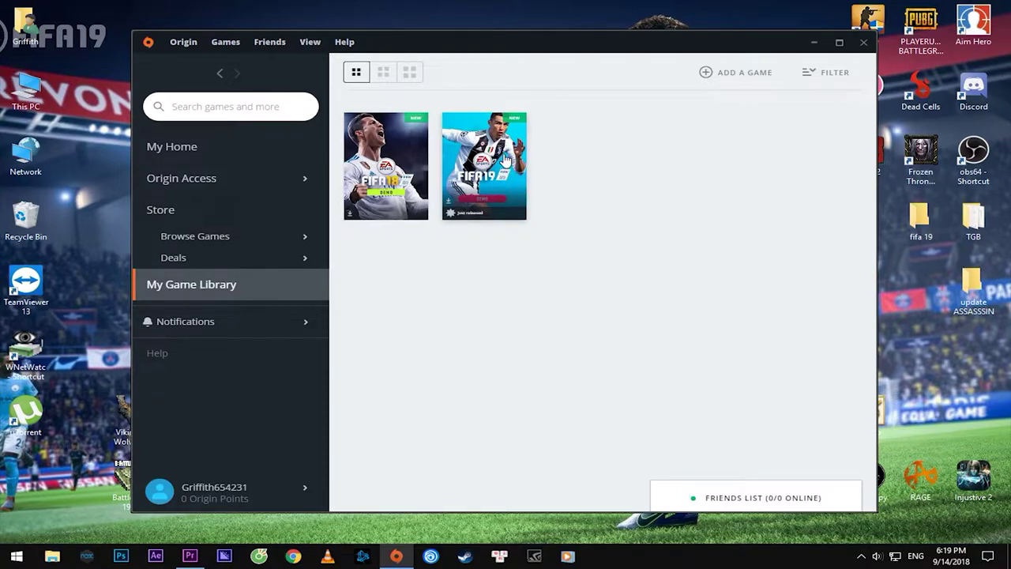
{"action": "left_click", "coordinate": [505, 159]}
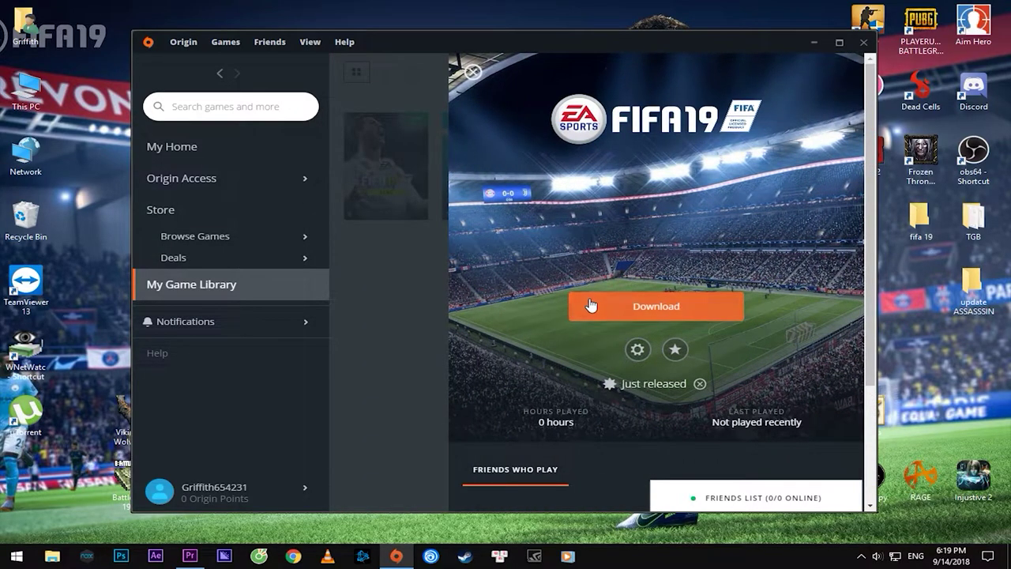
Start the FIFA 19 Demo download with English US as the game language, then change its install location
{"action": "left_click", "coordinate": [664, 312]}
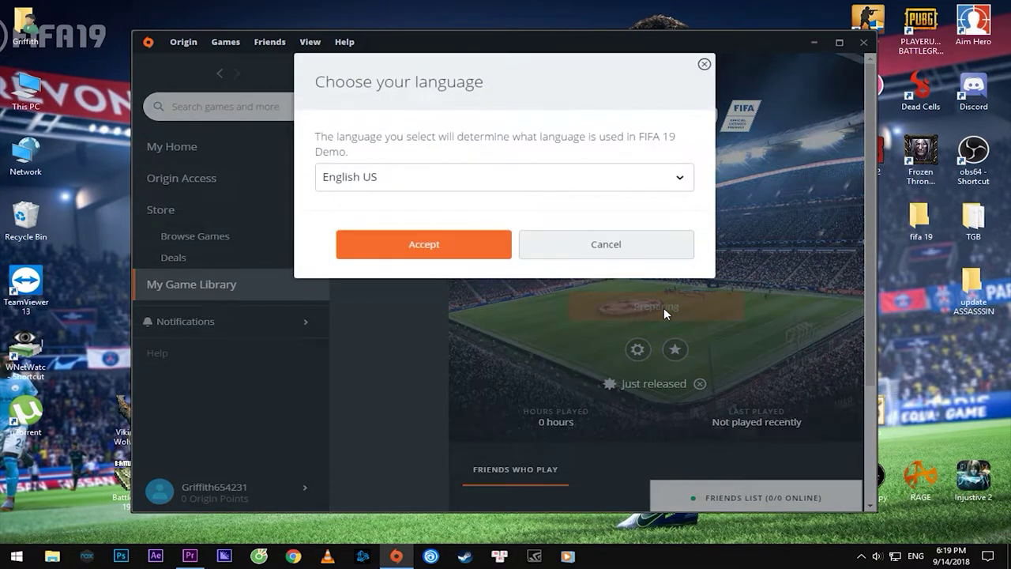
{"action": "left_click", "coordinate": [682, 178]}
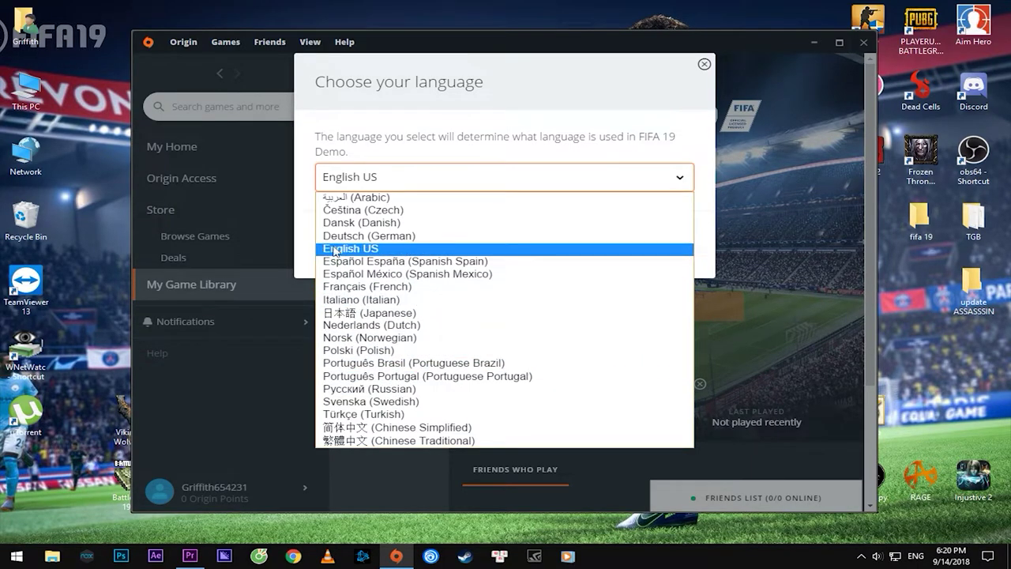
{"action": "left_click", "coordinate": [369, 250]}
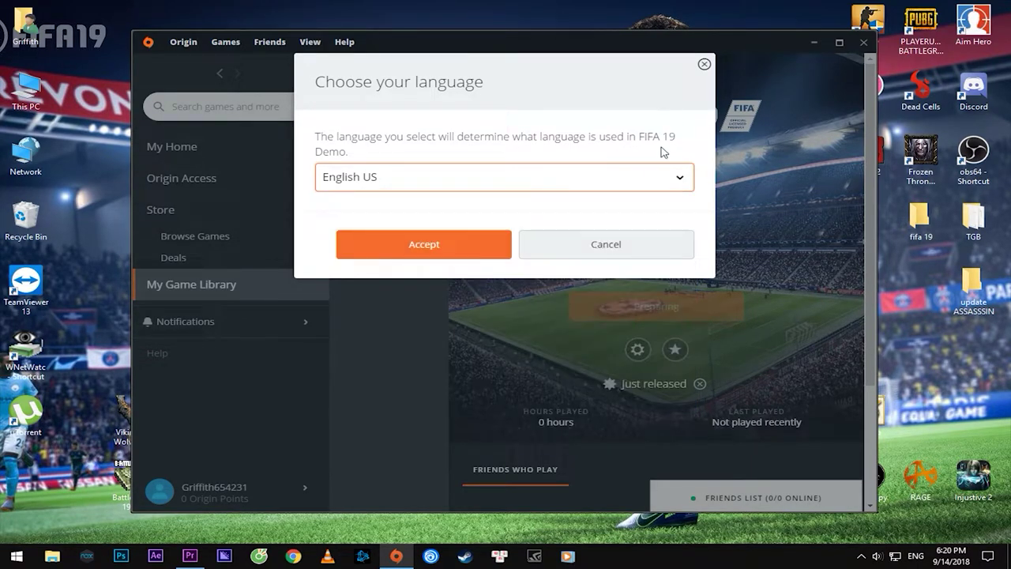
{"action": "left_click", "coordinate": [429, 245]}
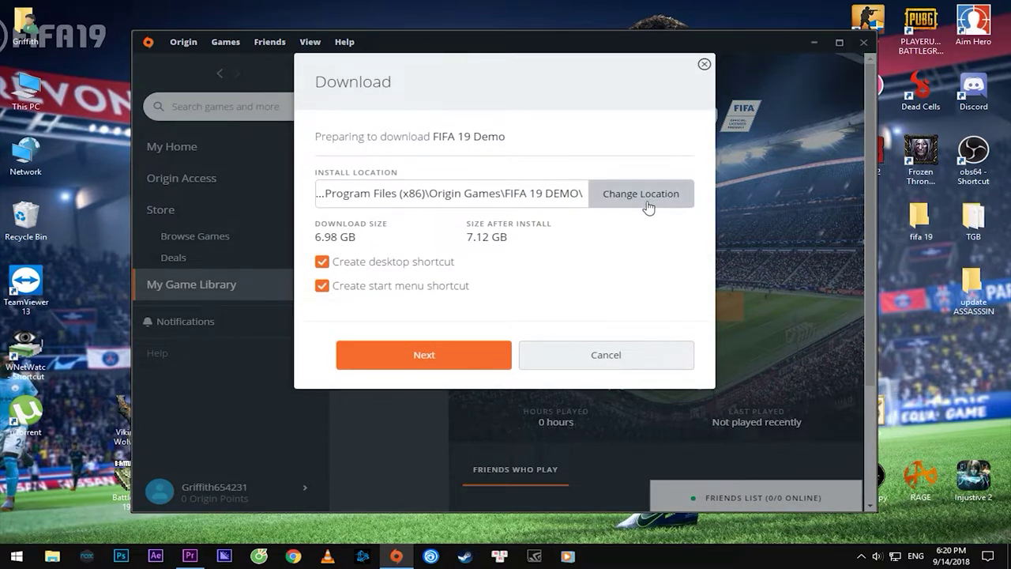
{"action": "left_click", "coordinate": [621, 198]}
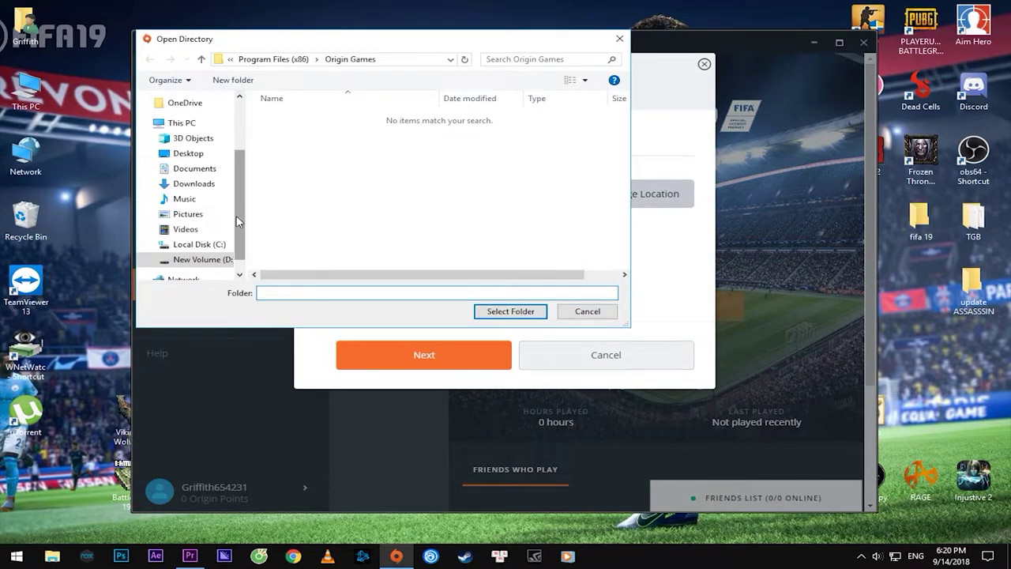
Set the FIFA 19 Demo install folder to D:\Games and proceed to the licence agreements
{"action": "left_click_drag", "start_coordinate": [237, 222], "coordinate": [255, 190]}
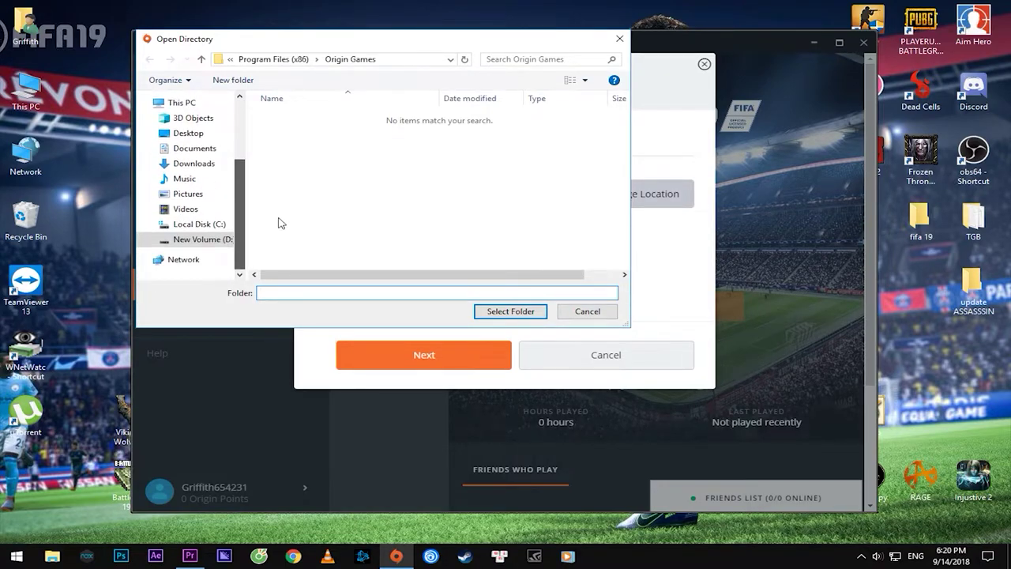
{"action": "left_click", "coordinate": [192, 239]}
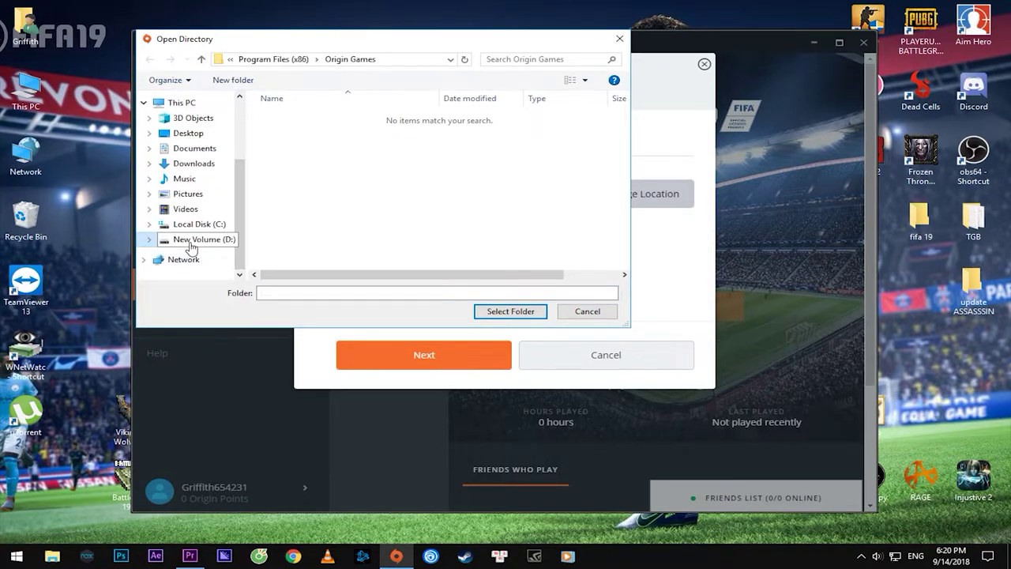
{"action": "scroll", "coordinate": [427, 201], "scroll_direction": "down", "scroll_amount": 5}
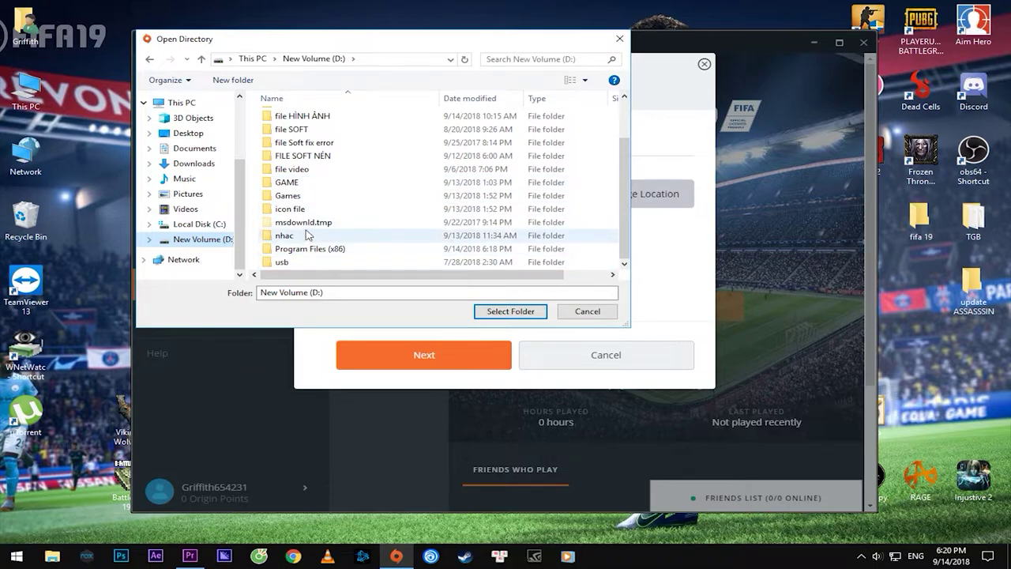
{"action": "left_click", "coordinate": [305, 198]}
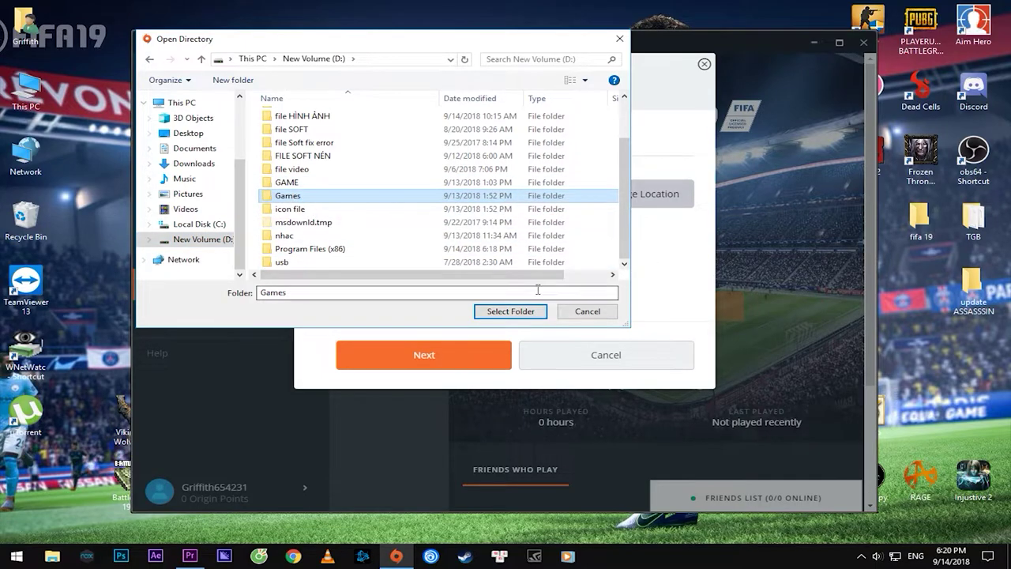
{"action": "left_click", "coordinate": [510, 310]}
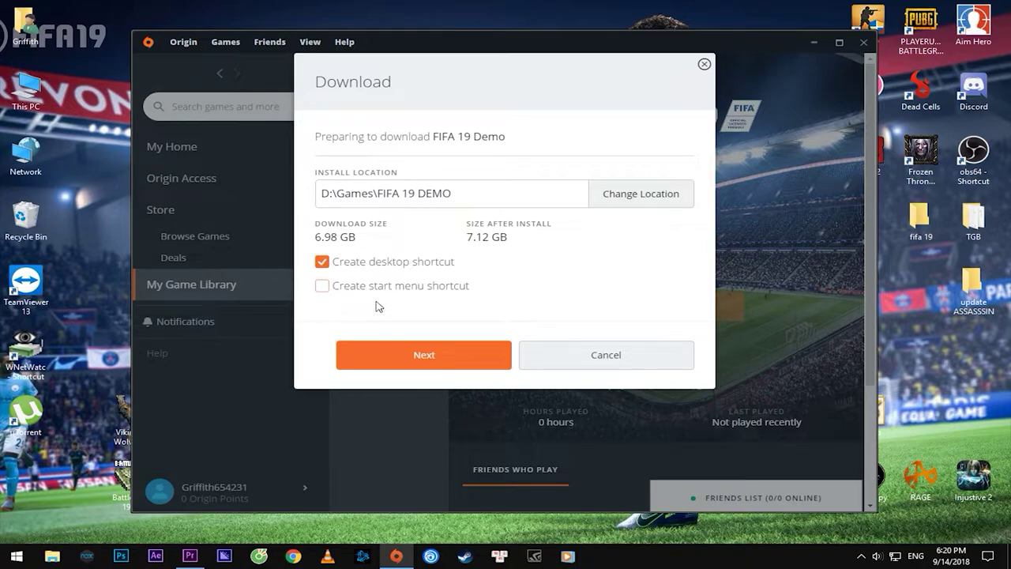
{"action": "left_click", "coordinate": [16, 556]}
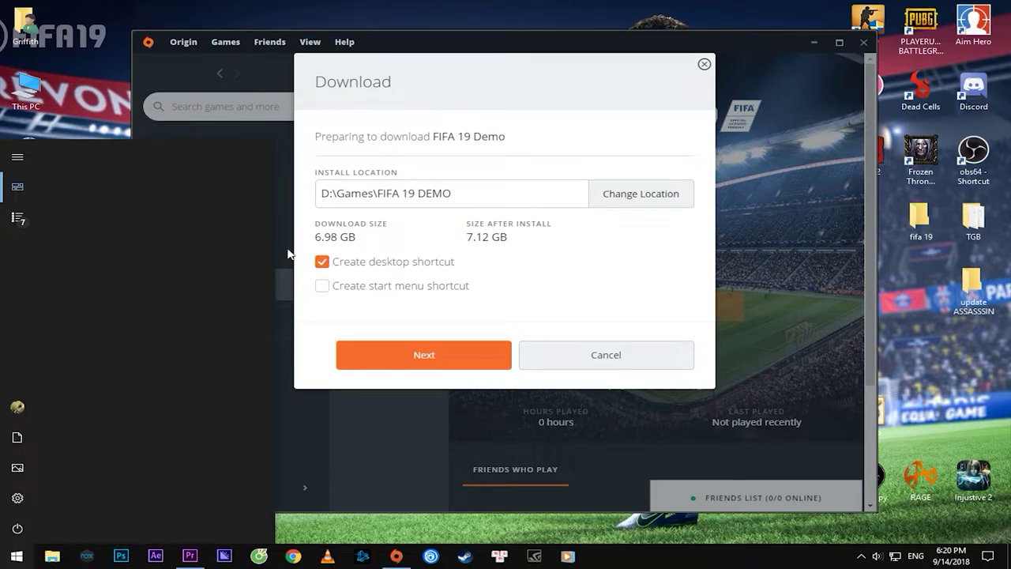
{"action": "left_click", "coordinate": [498, 265]}
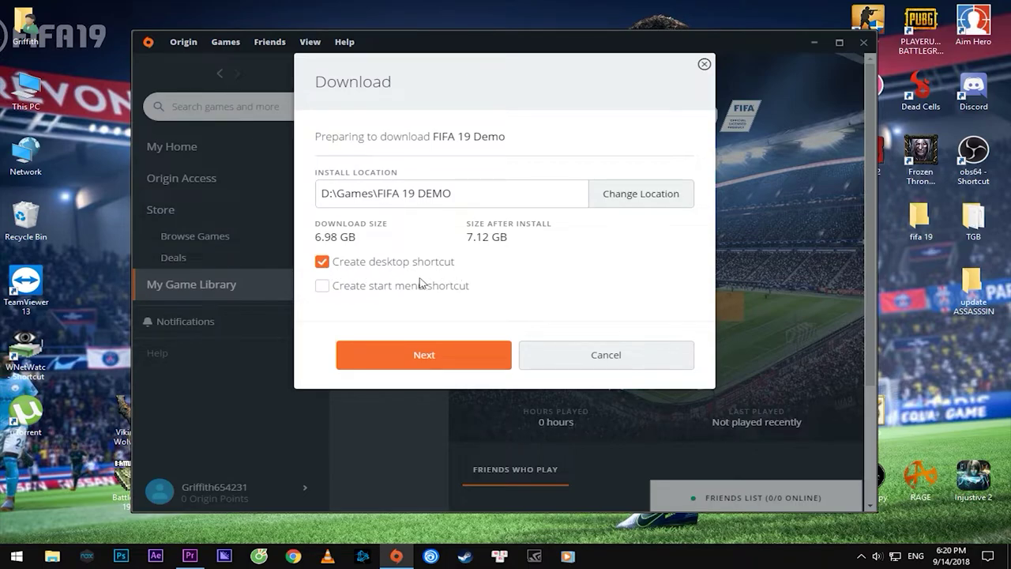
{"action": "left_click", "coordinate": [457, 359]}
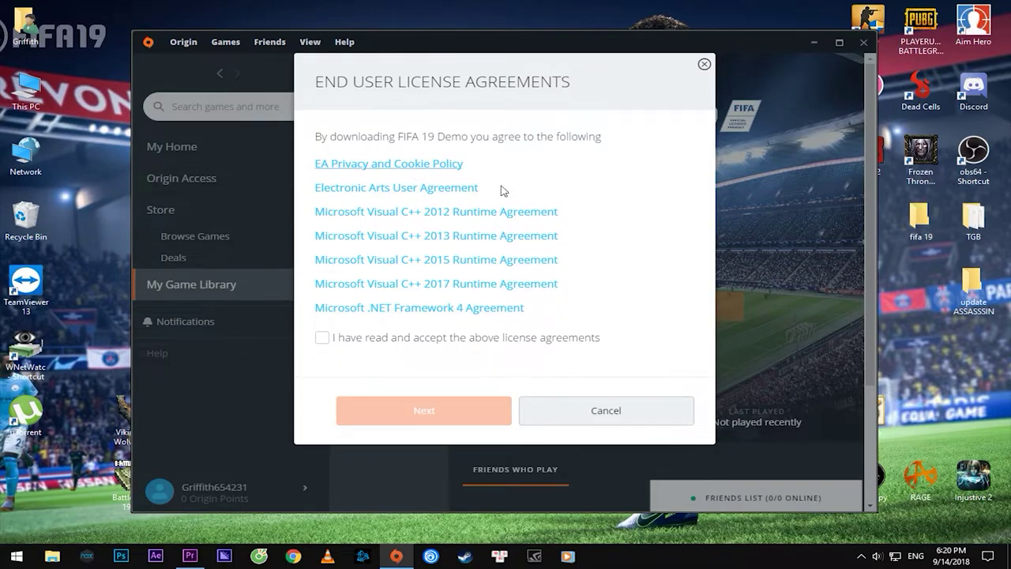
Accept the licence agreements and download the FIFA 19 Demo
{"action": "left_click", "coordinate": [325, 339]}
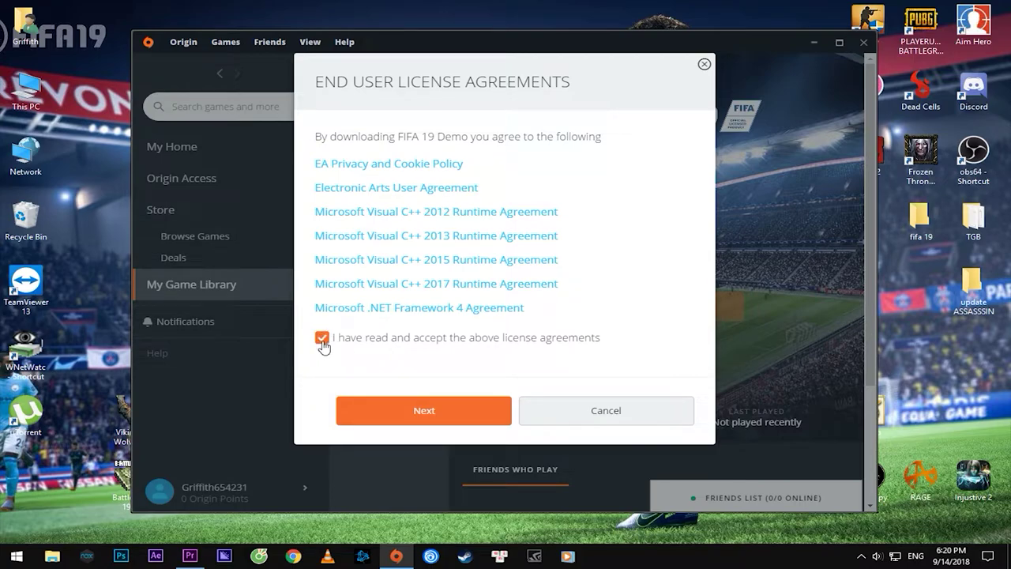
{"action": "left_click", "coordinate": [424, 411]}
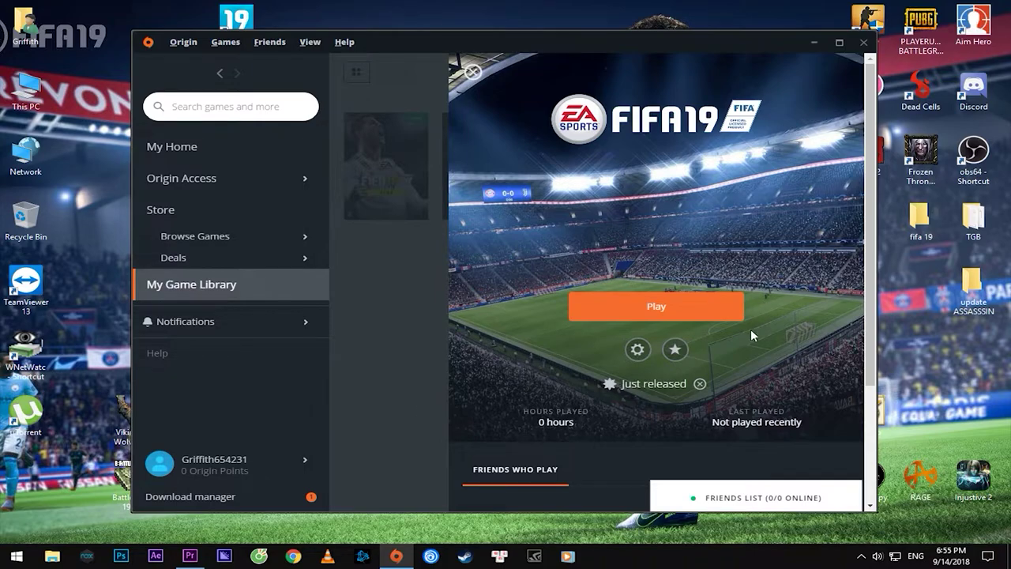
Reposition the FIFA 19 DEMO desktop shortcut, then launch the demo from Origin
{"action": "left_click", "coordinate": [814, 41]}
{"action": "left_click_drag", "start_coordinate": [237, 23], "coordinate": [289, 28]}
{"action": "left_click", "coordinate": [396, 556]}
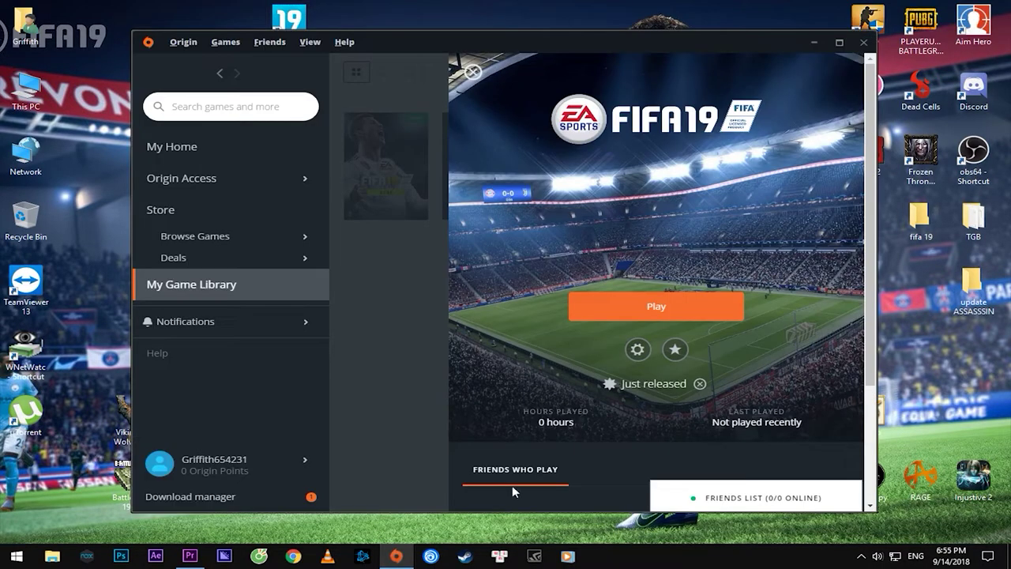
{"action": "left_click", "coordinate": [673, 312]}
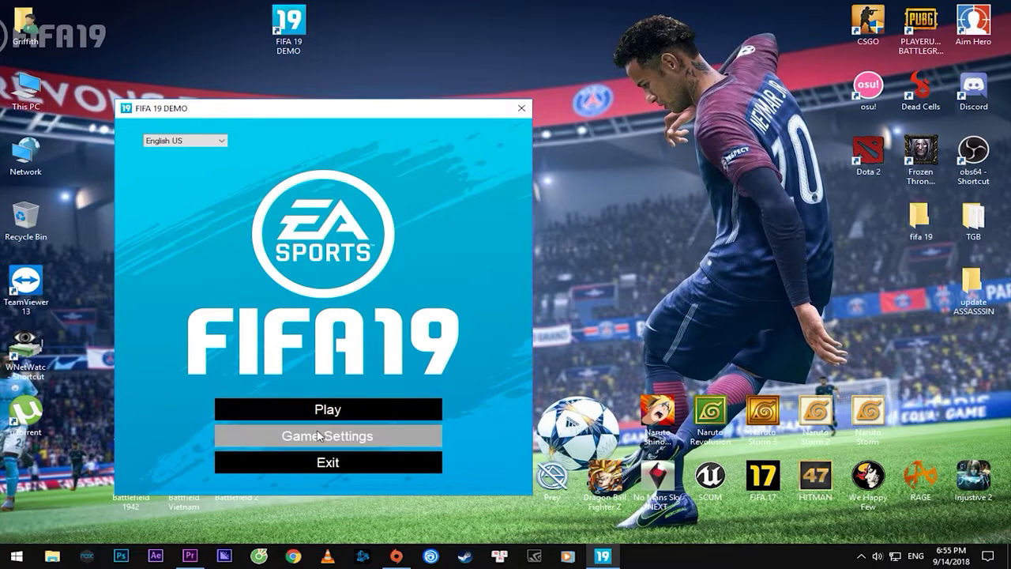
Set the game resolution to 1440x900 with no frame-rate limit
{"action": "left_click", "coordinate": [318, 436]}
{"action": "left_click", "coordinate": [277, 191]}
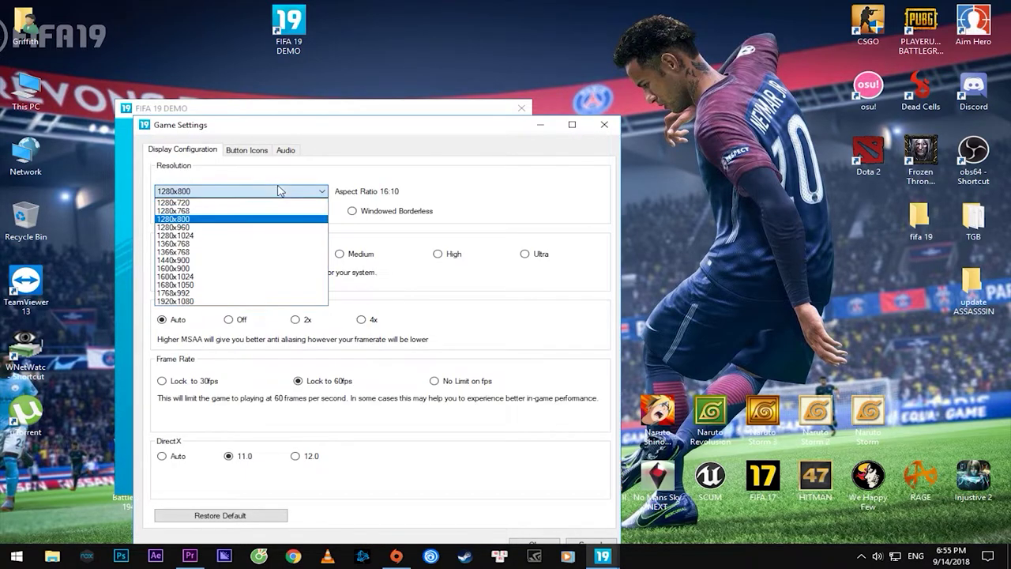
{"action": "left_click", "coordinate": [189, 261]}
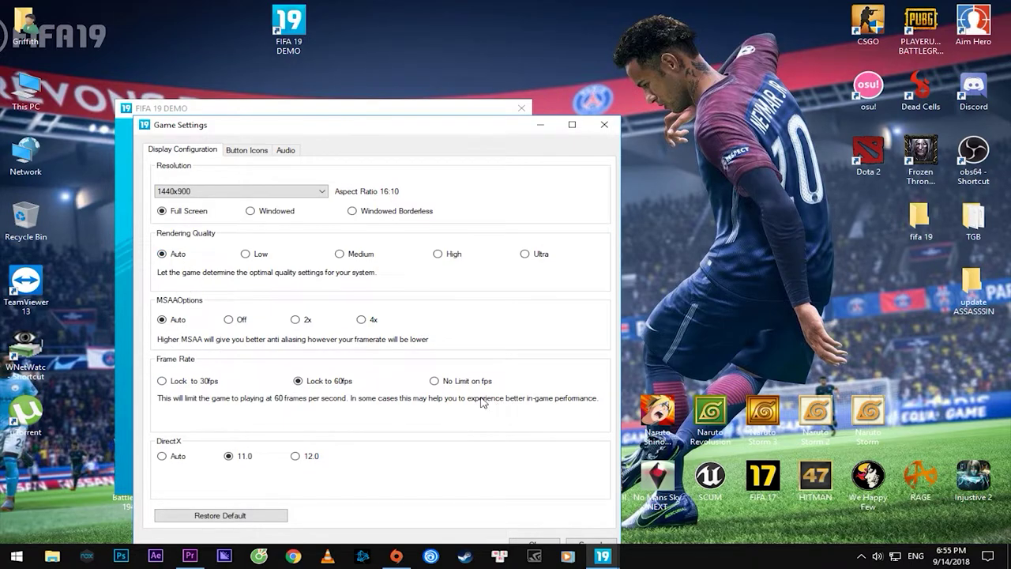
{"action": "left_click", "coordinate": [445, 386]}
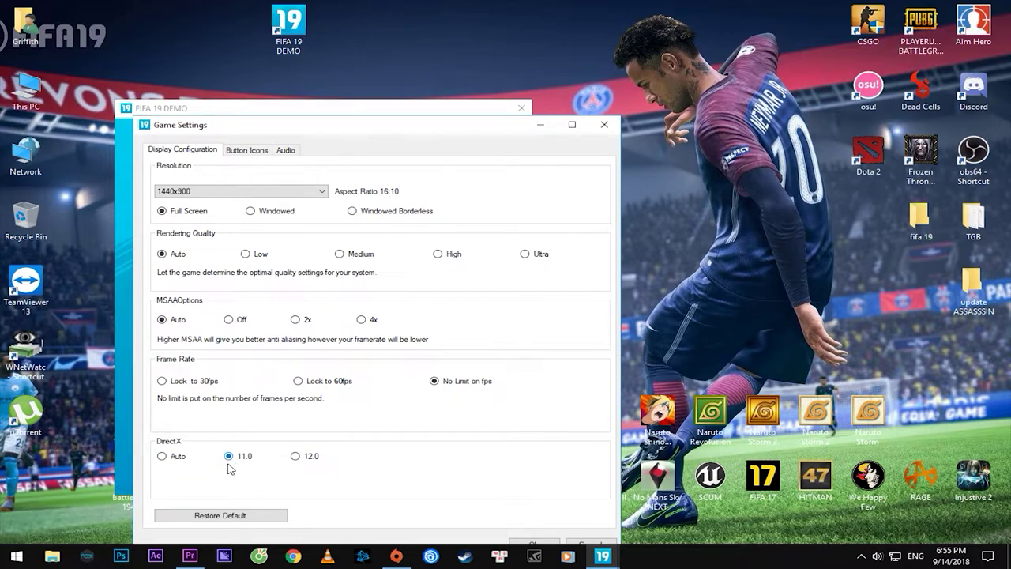
Review the button icon and audio options, save the settings, and view the launcher languages
{"action": "left_click", "coordinate": [258, 150]}
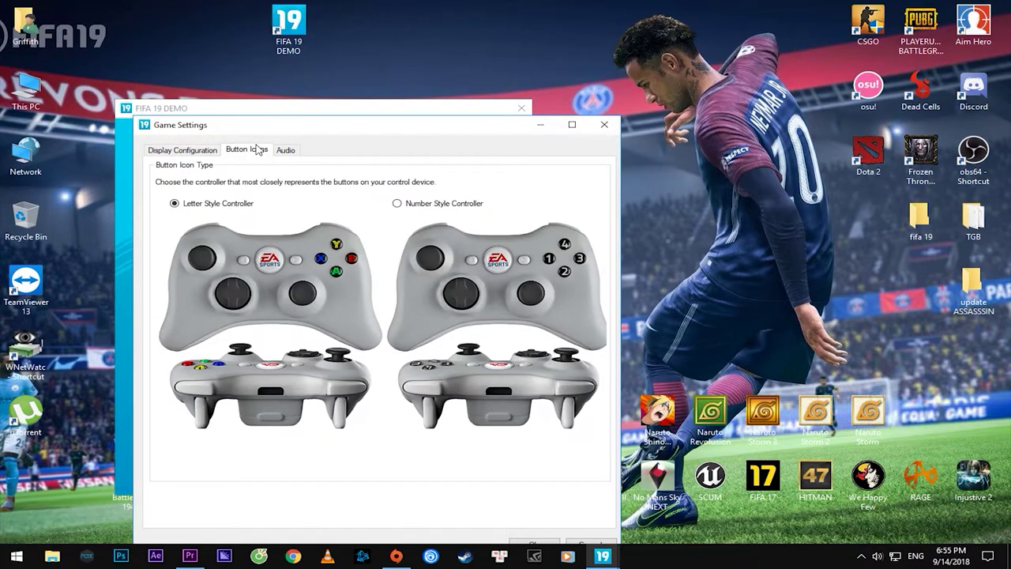
{"action": "left_click", "coordinate": [287, 157]}
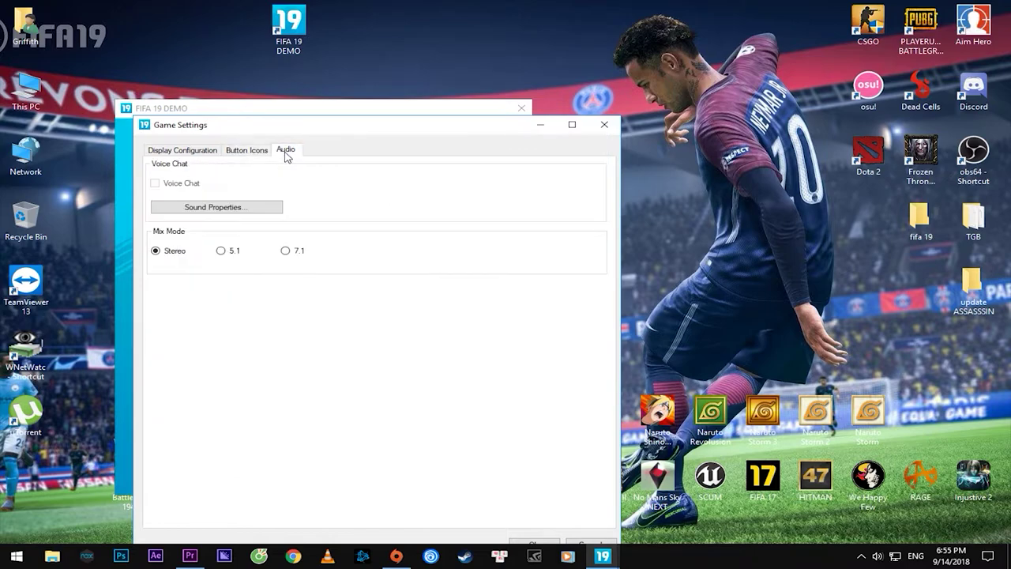
{"action": "left_click", "coordinate": [250, 152]}
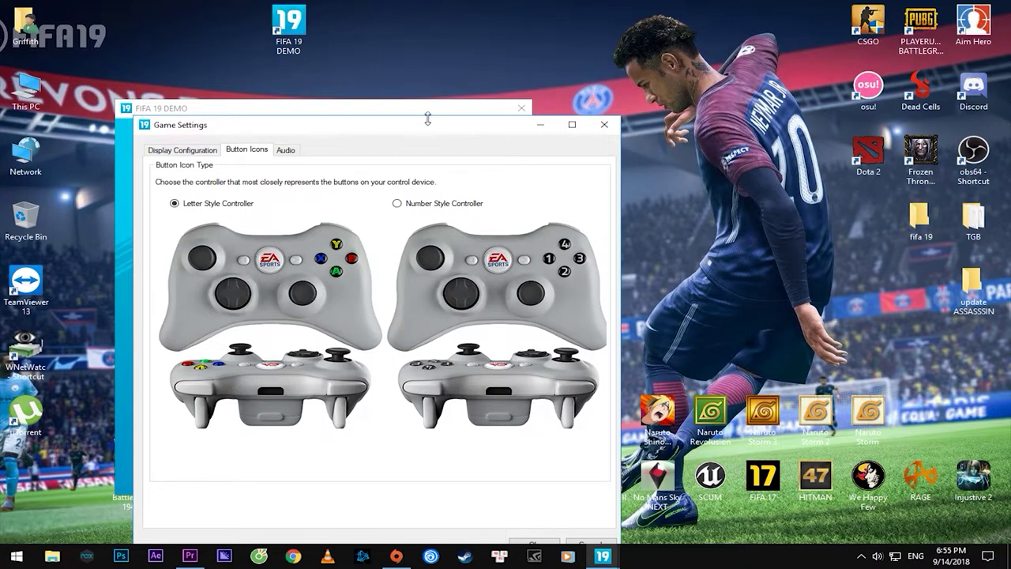
{"action": "left_click_drag", "start_coordinate": [443, 122], "coordinate": [510, 20]}
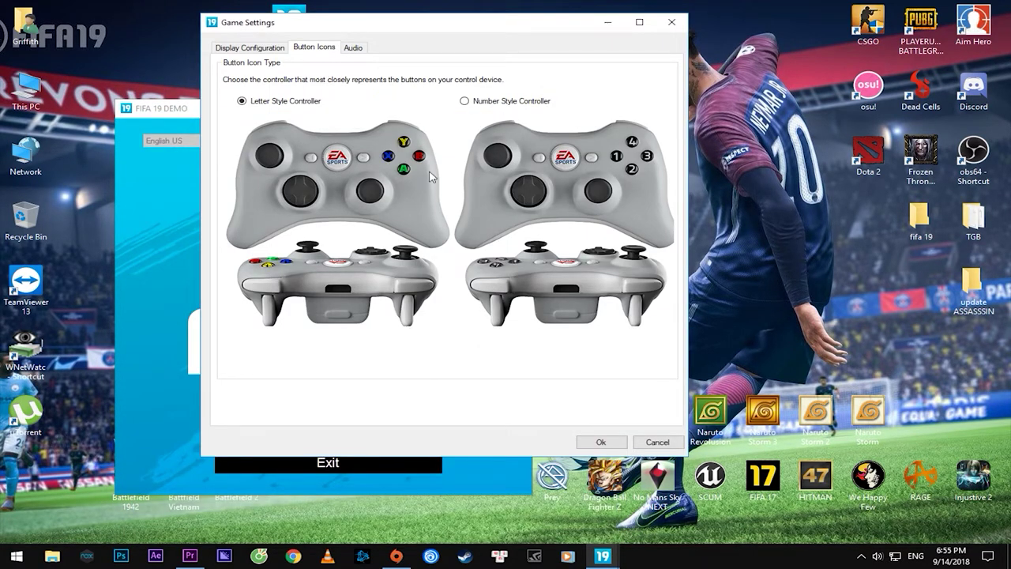
{"action": "left_click", "coordinate": [253, 49]}
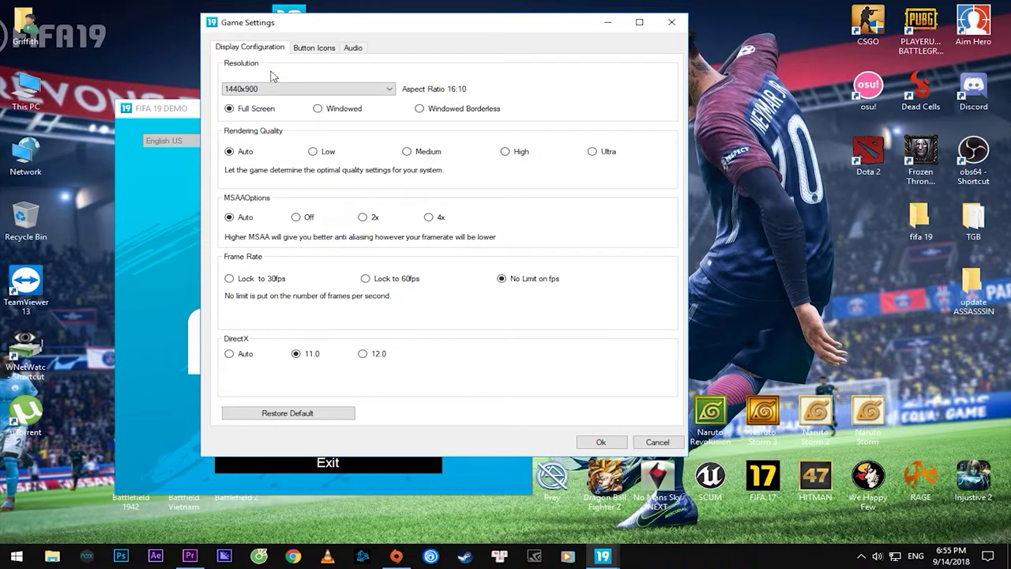
{"action": "left_click", "coordinate": [602, 444]}
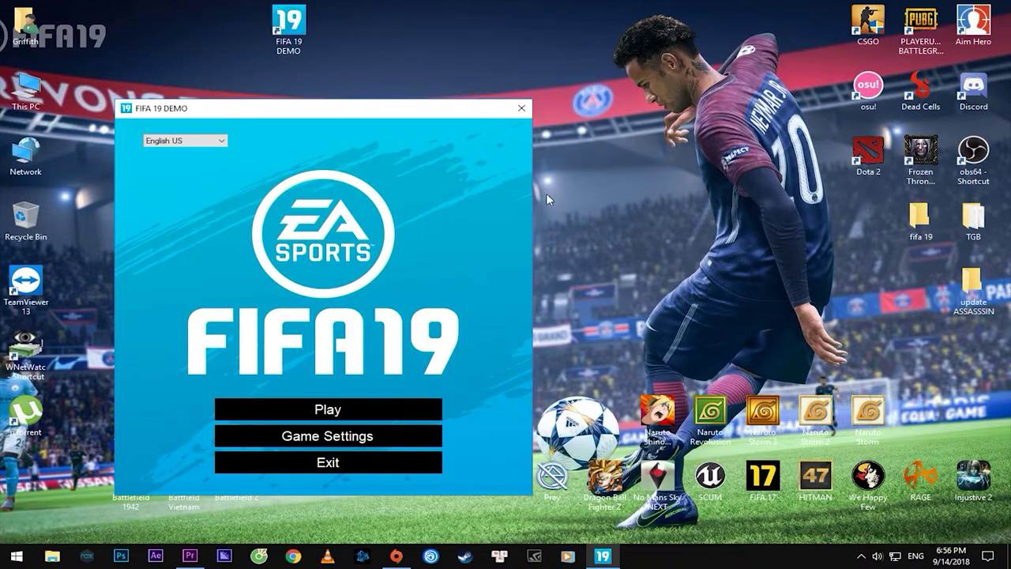
{"action": "left_click", "coordinate": [221, 141]}
Keep English US and play Real Madrid vs Manchester United, taking a free kick, throw-in and passes
{"action": "left_click", "coordinate": [221, 142]}
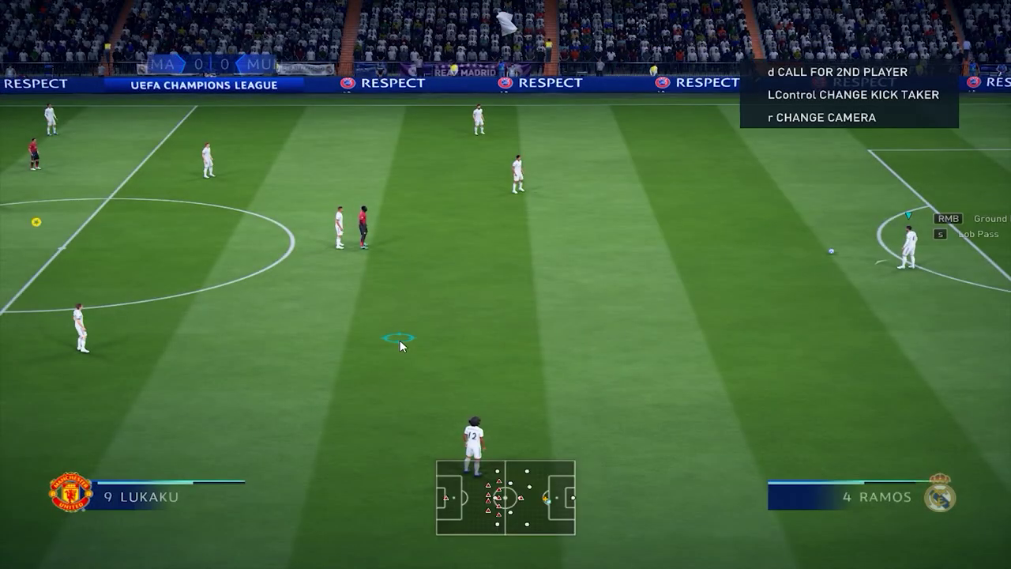
{"action": "key", "text": "s"}
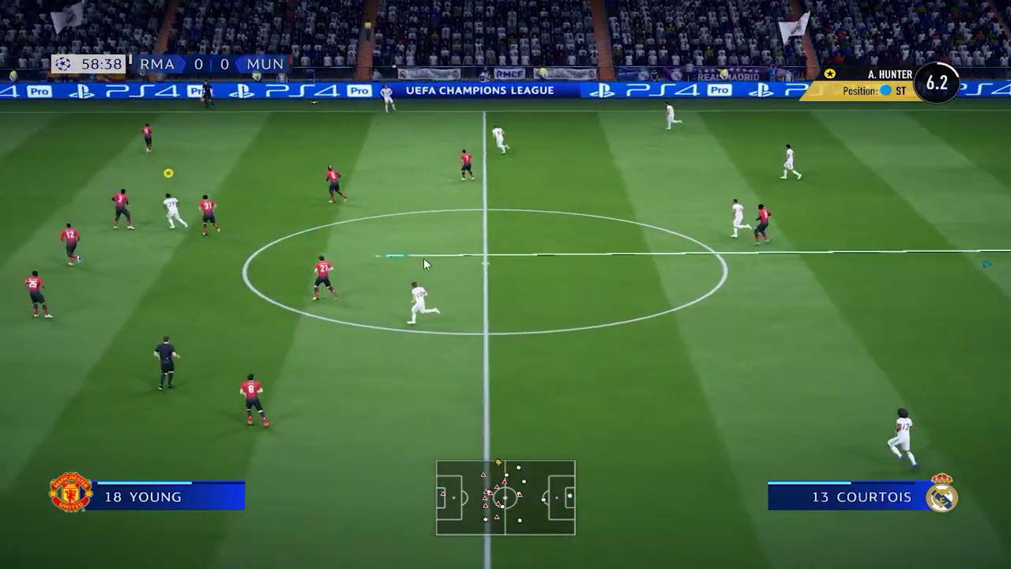
{"action": "left_click", "coordinate": [419, 248]}
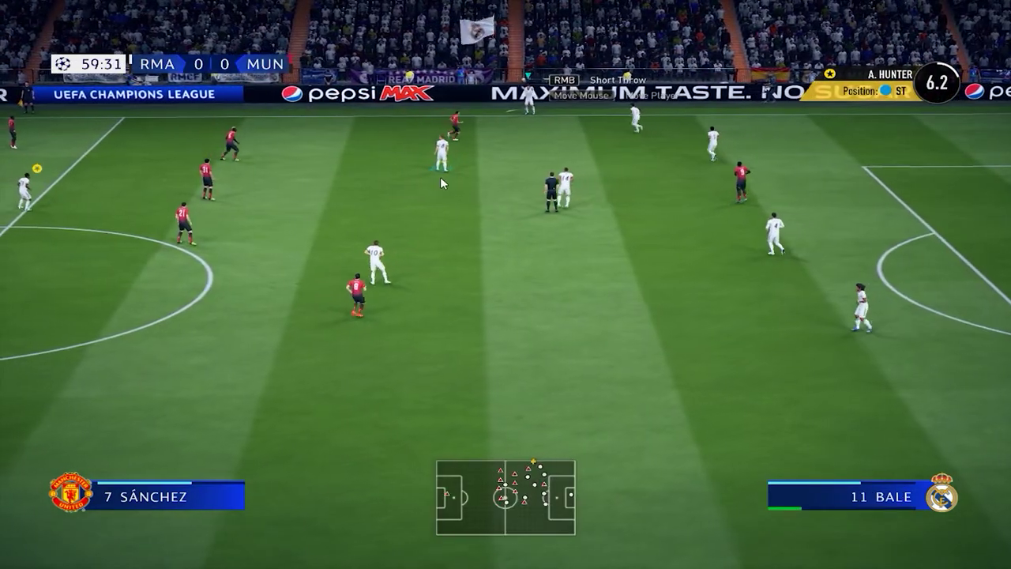
{"action": "right_click", "coordinate": [441, 176]}
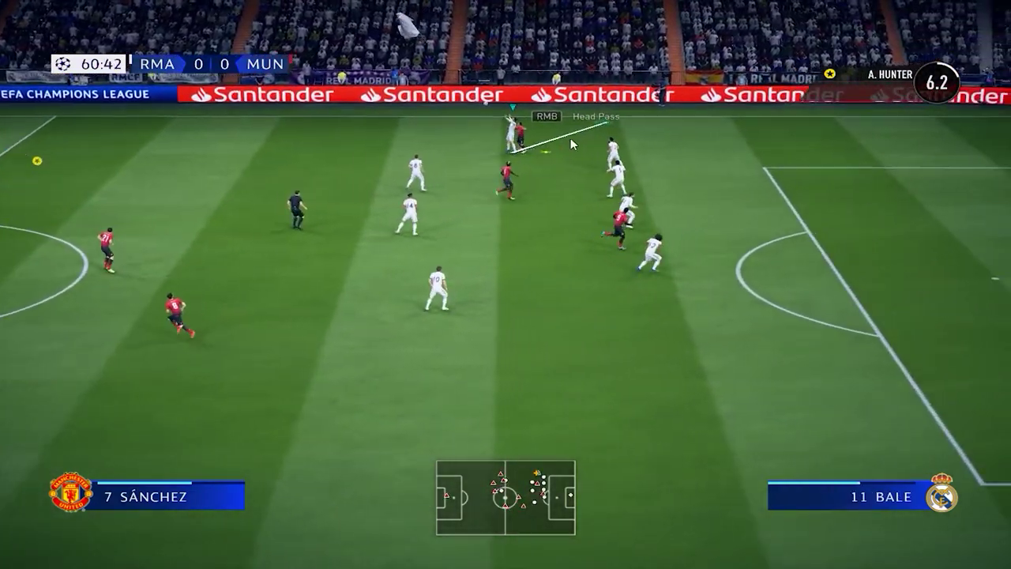
{"action": "right_click", "coordinate": [571, 137]}
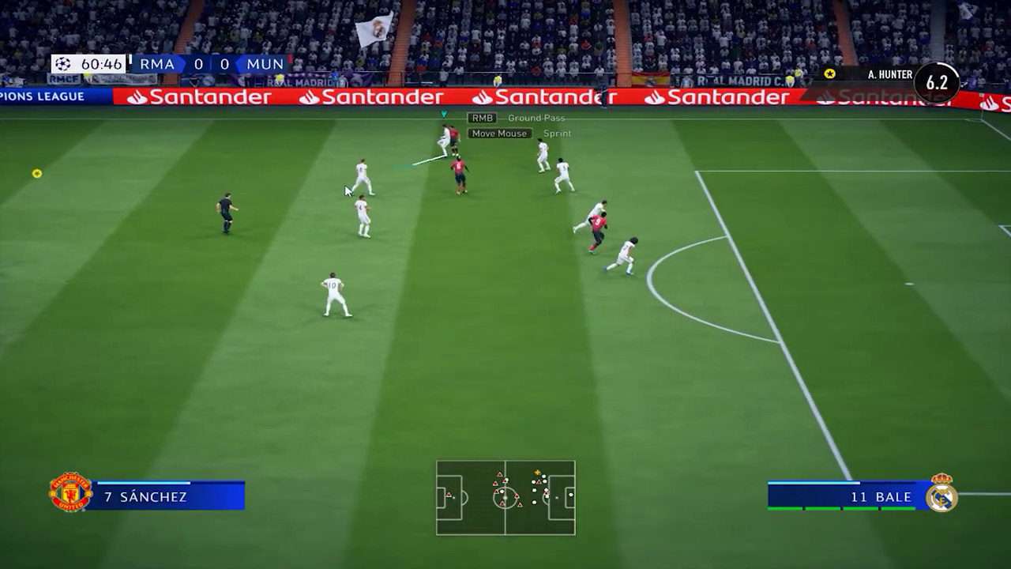
{"action": "right_click", "coordinate": [318, 224]}
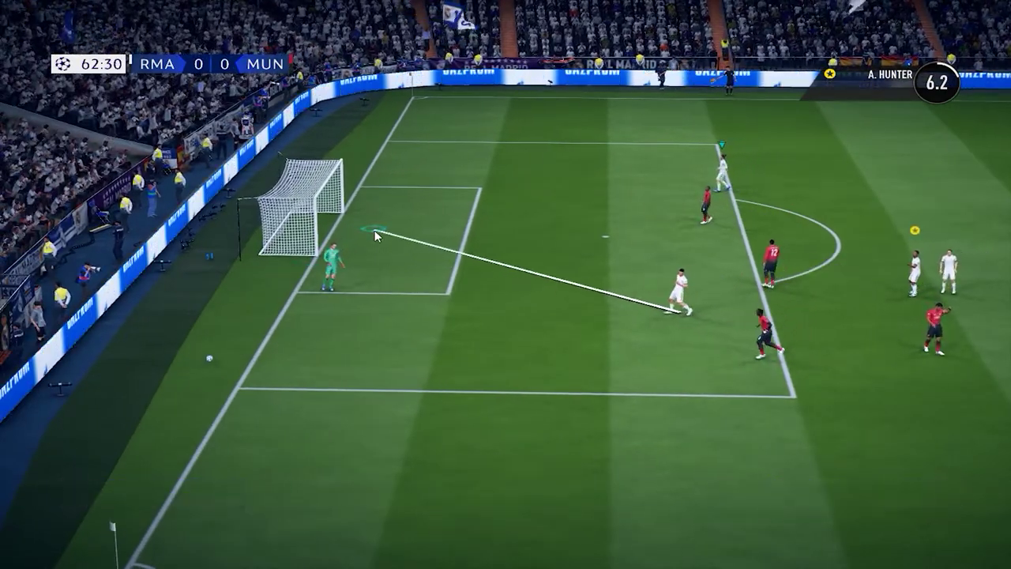
{"action": "left_click", "coordinate": [375, 235]}
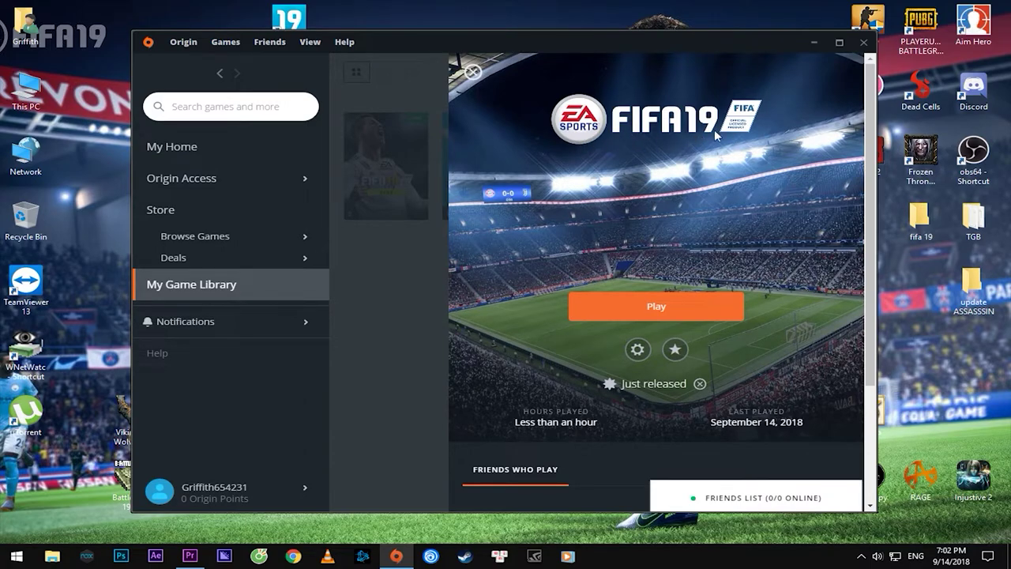
Minimize Origin and refresh the Windows desktop
{"action": "left_click", "coordinate": [812, 46]}
{"action": "right_click", "coordinate": [477, 148]}
{"action": "left_click", "coordinate": [494, 178]}
{"action": "right_click", "coordinate": [470, 166]}
{"action": "left_click", "coordinate": [490, 202]}
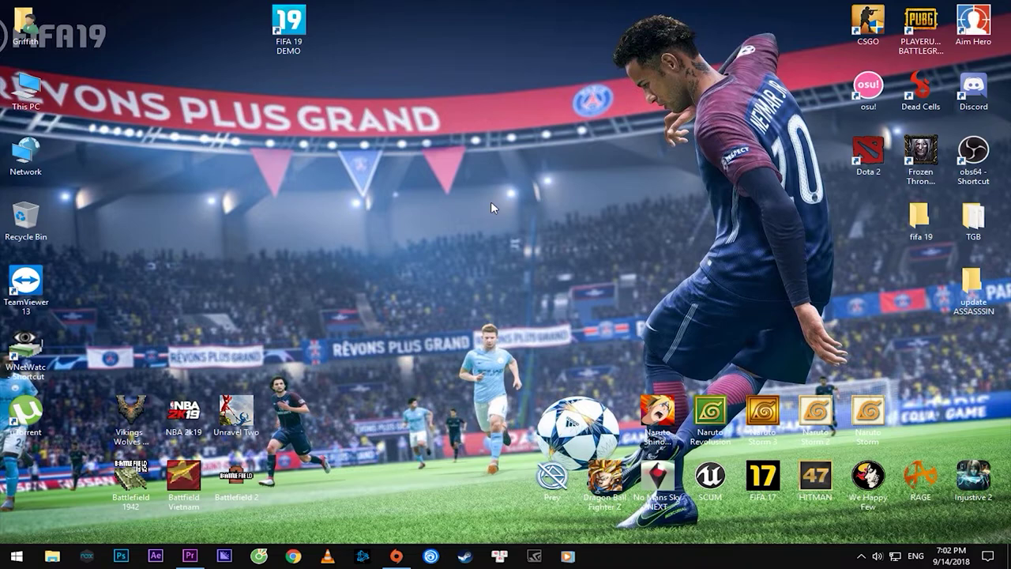